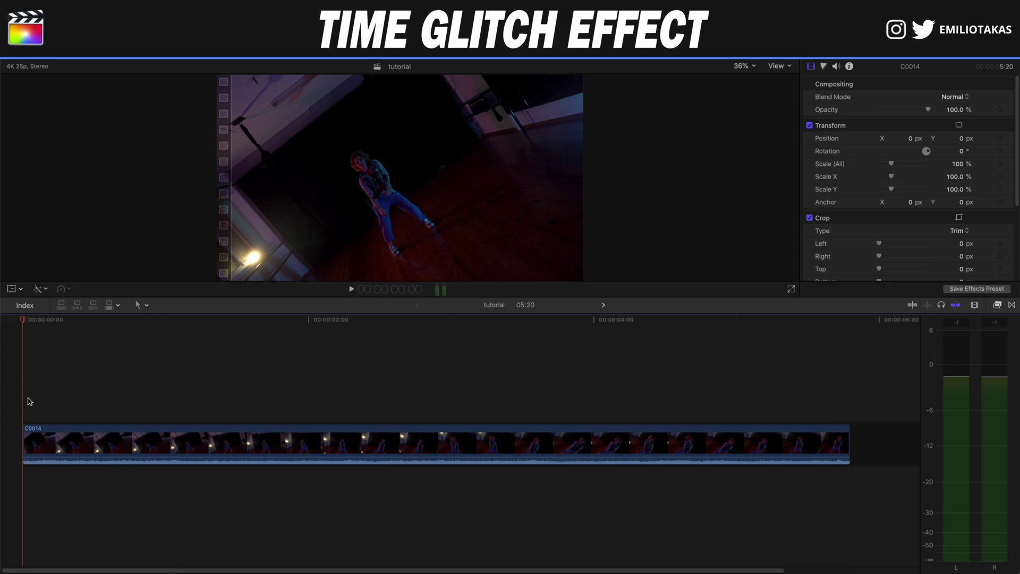
- Play the dance clip from the start to find the cut point near frame 19
key(space)
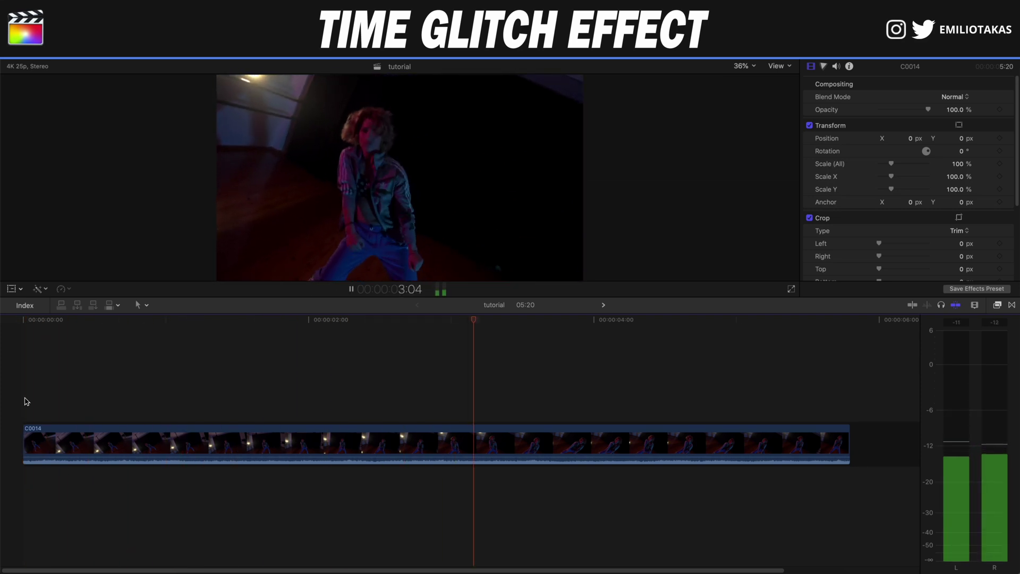
click(26, 401)
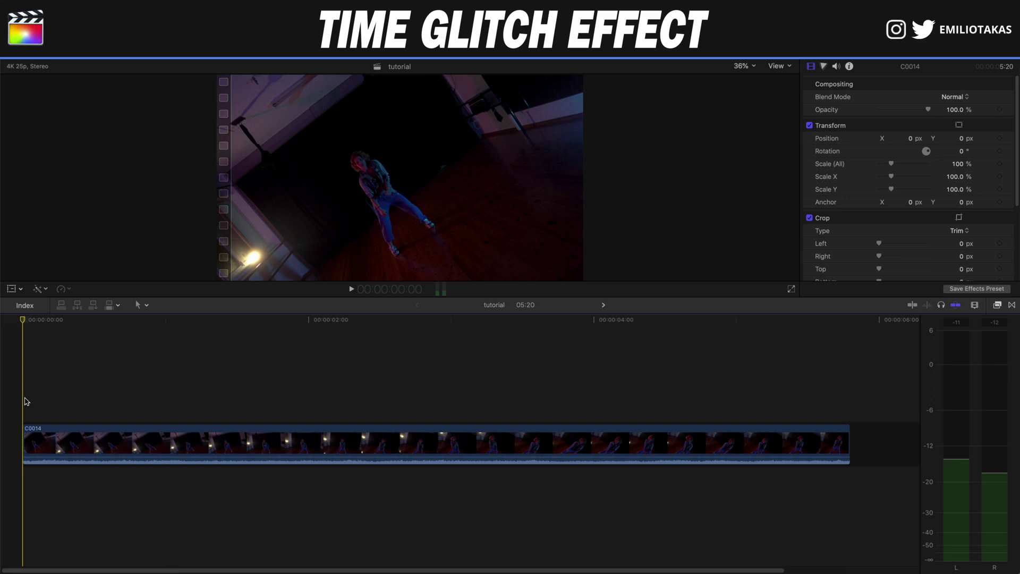
key(space)
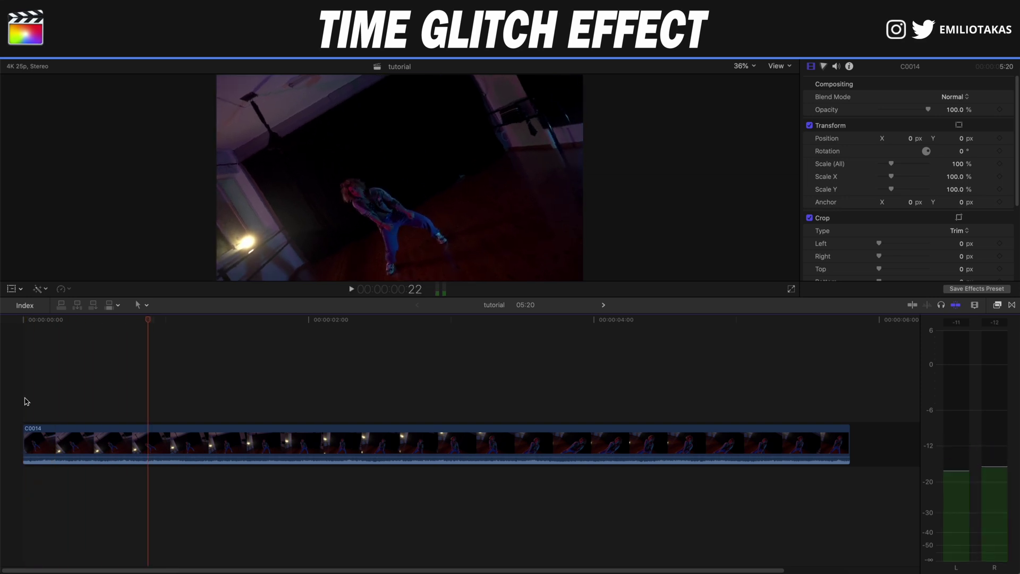
mouse_move(128, 320)
mouse_down()
mouse_move(114, 322)
mouse_move(130, 320)
mouse_up()
click(114, 321)
key(space)
key(space)
- Split the dance clip at frame 19 and insert a freeze frame at the cut
click(132, 439)
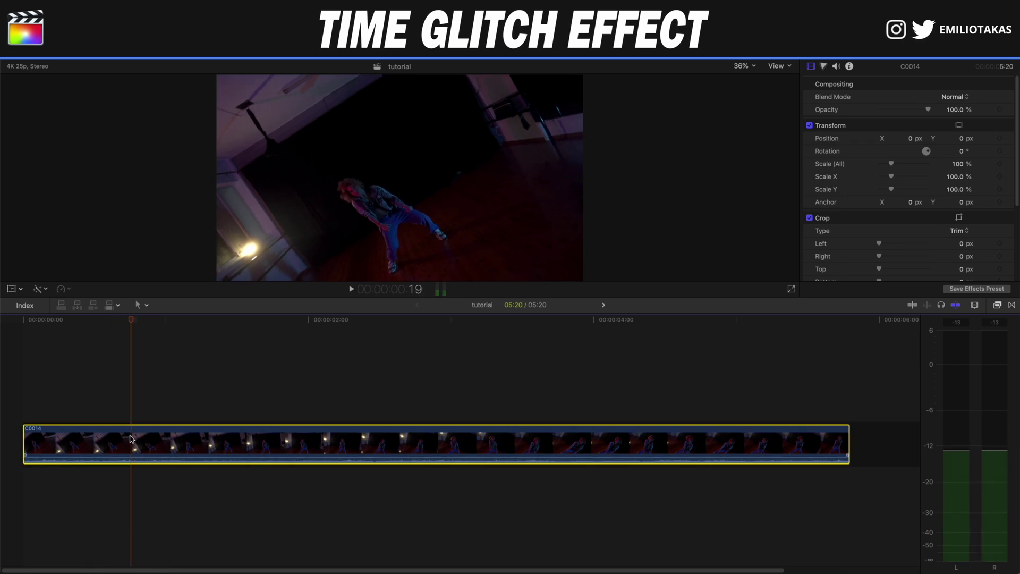
key(b)
click(133, 438)
key(a)
click(154, 440)
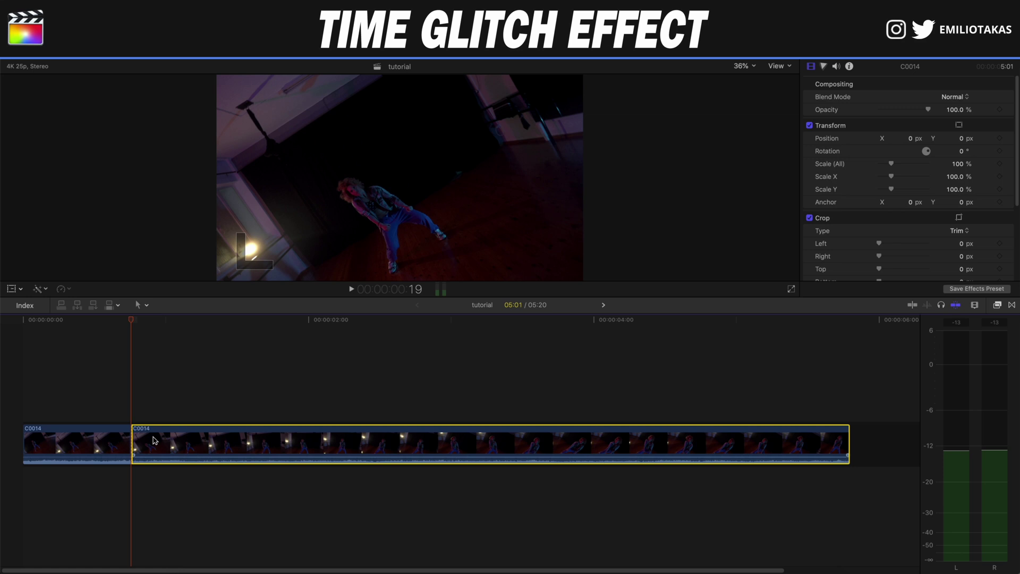
key(alt+f)
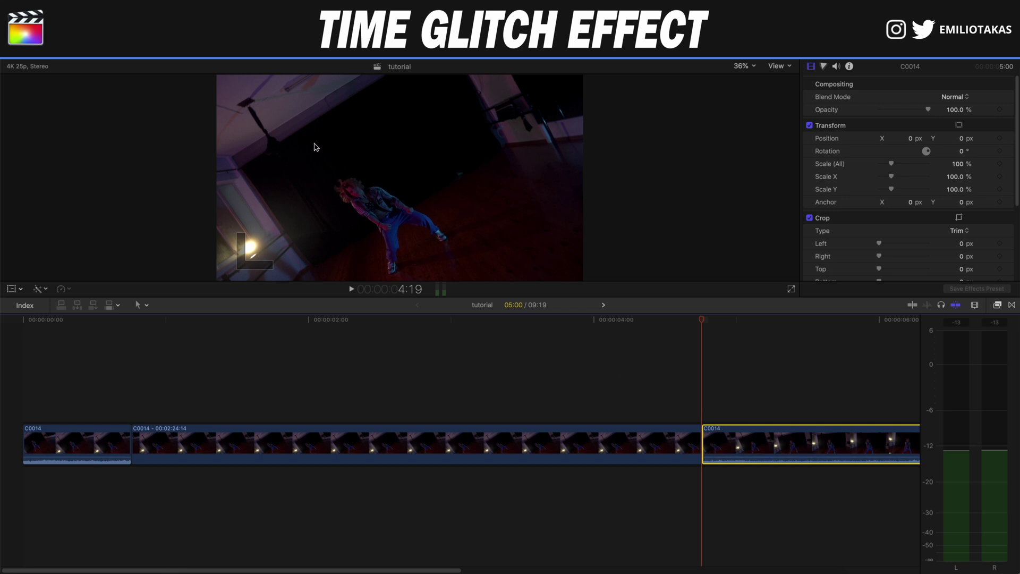
- Cut the freeze frame at frame 23 and ripple-delete the leftover, keeping four frames
click(114, 53)
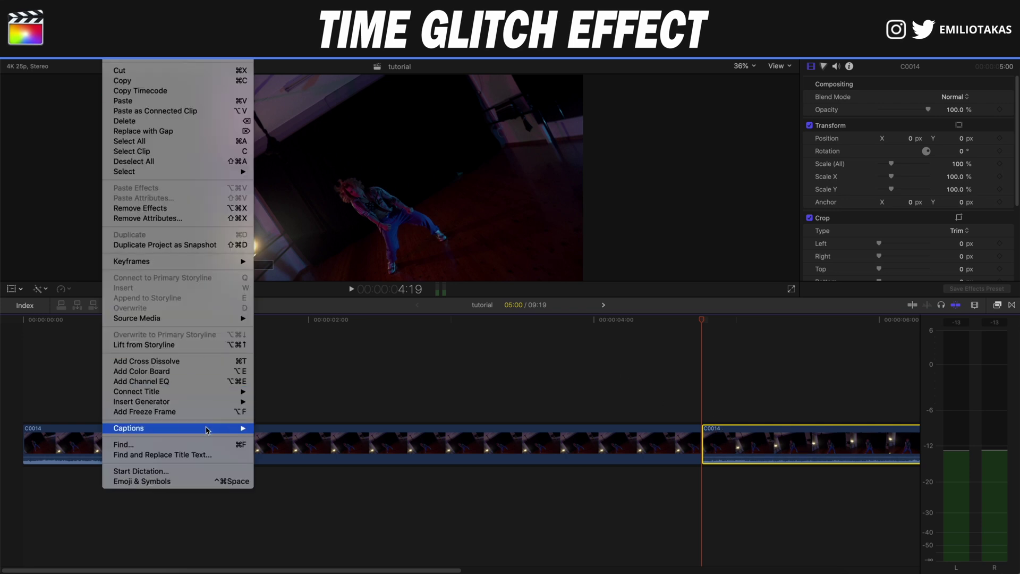
click(134, 405)
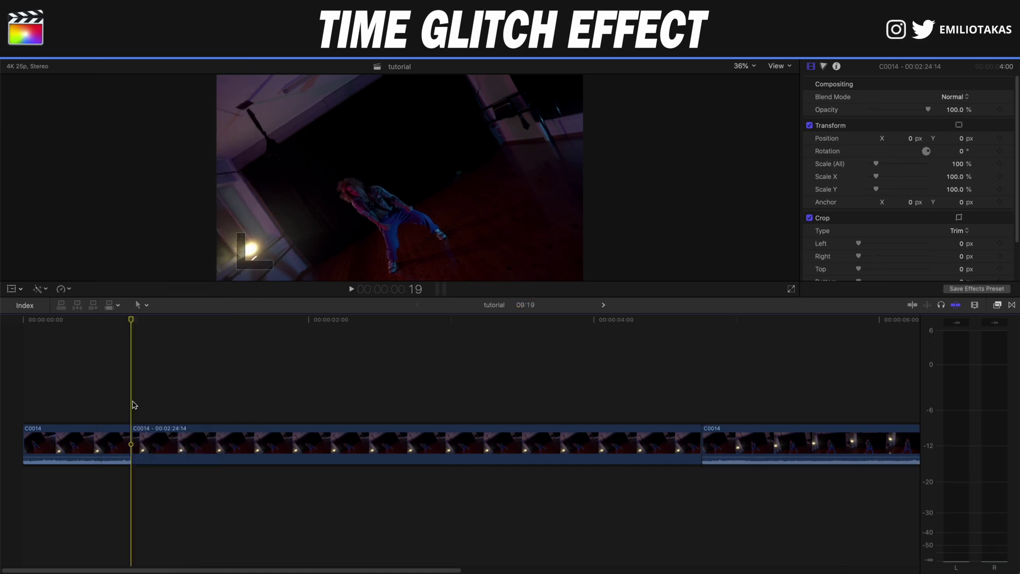
key(space)
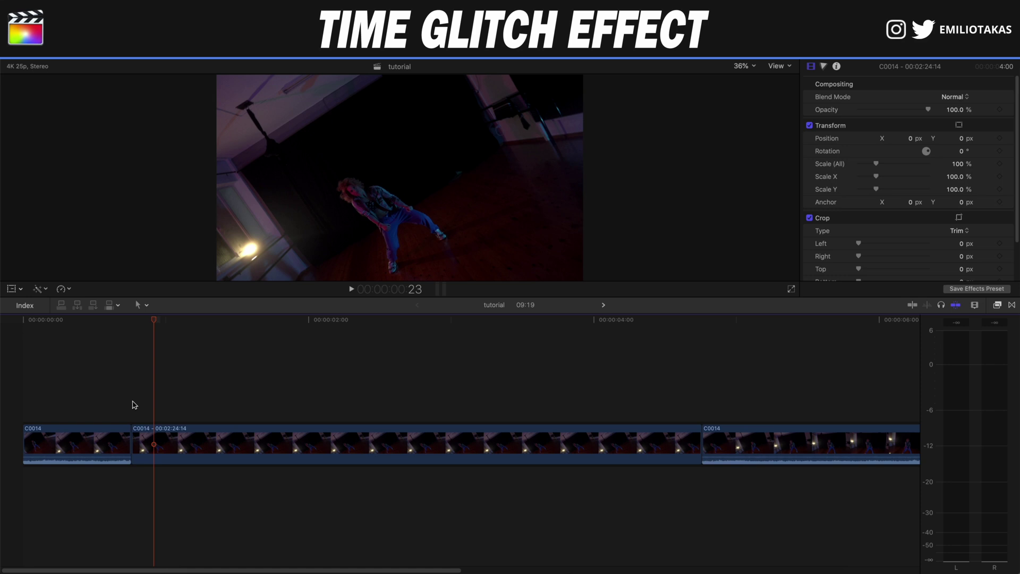
key(b)
click(161, 433)
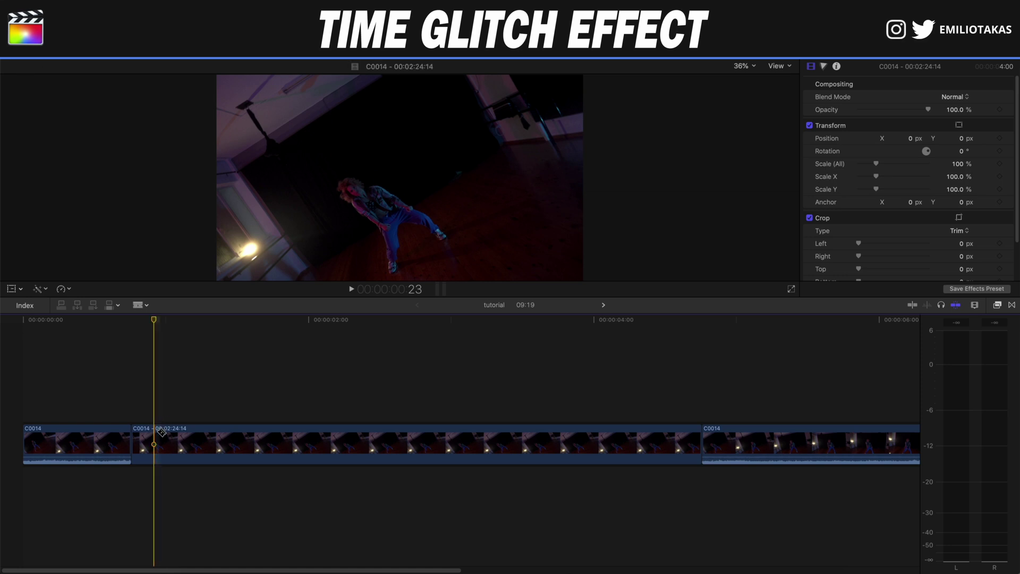
key(a)
click(187, 437)
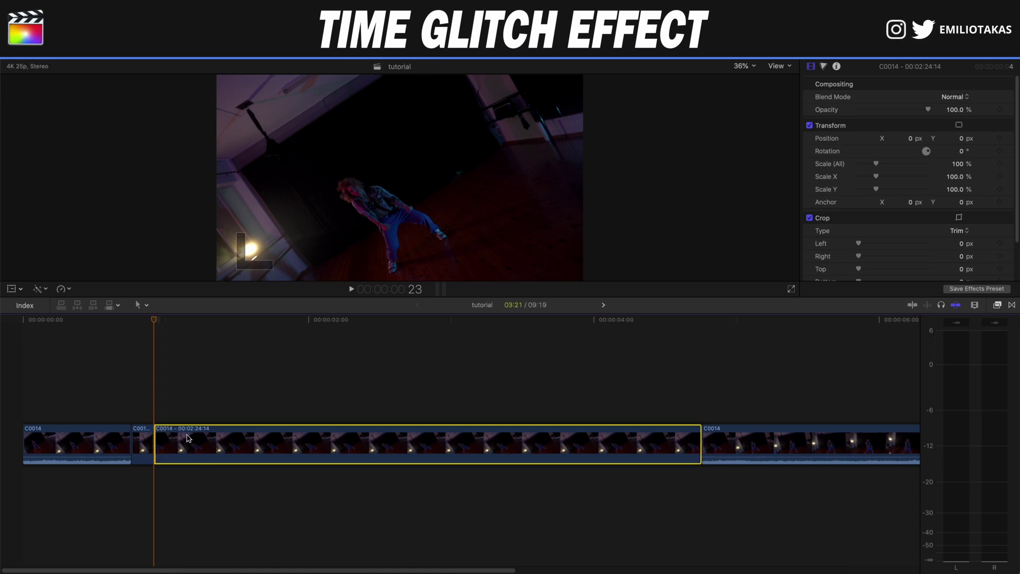
key(Delete)
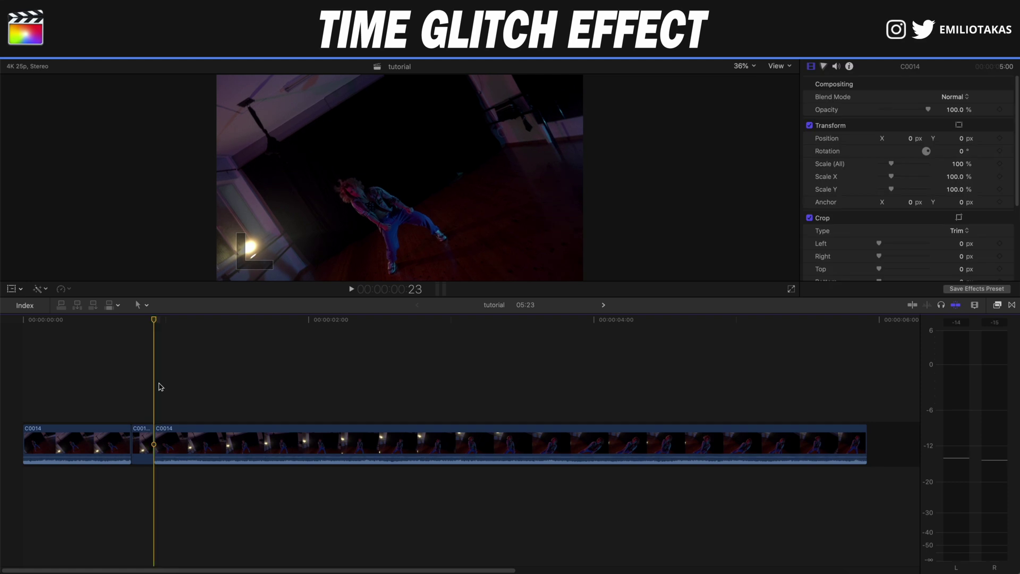
- Ripple-trim the start of the clip after the freeze frame, bringing the project to 05:17
key(space)
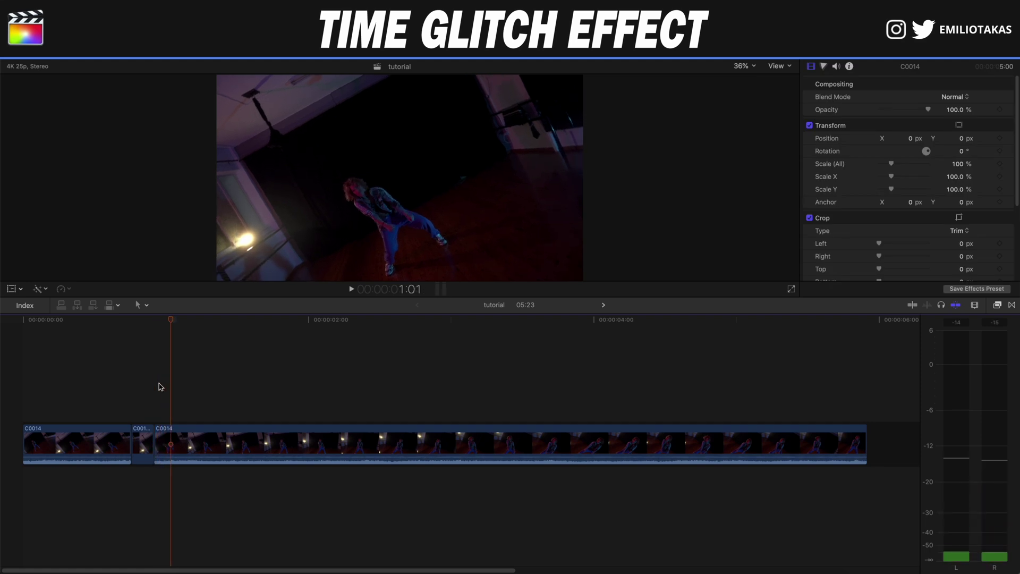
drag(155, 445, 174, 445)
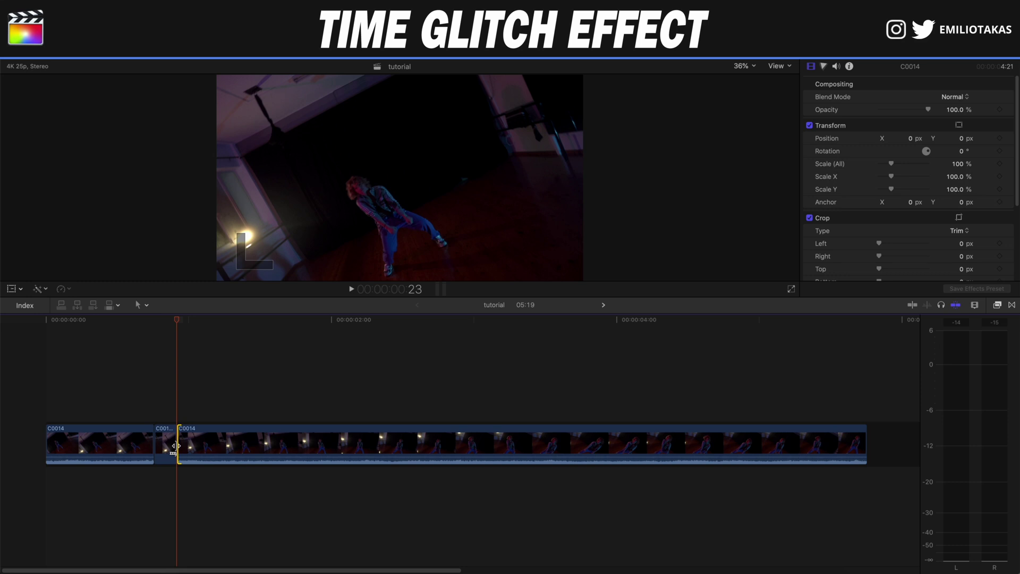
key(comma)
key(comma)
key(comma)
key(comma)
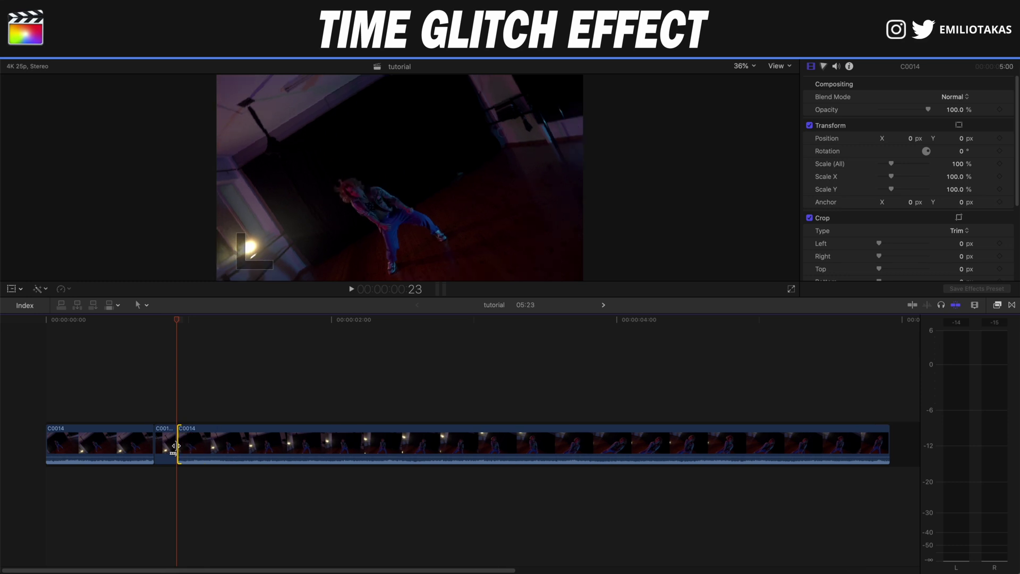
click(178, 425)
drag(180, 435, 181, 435)
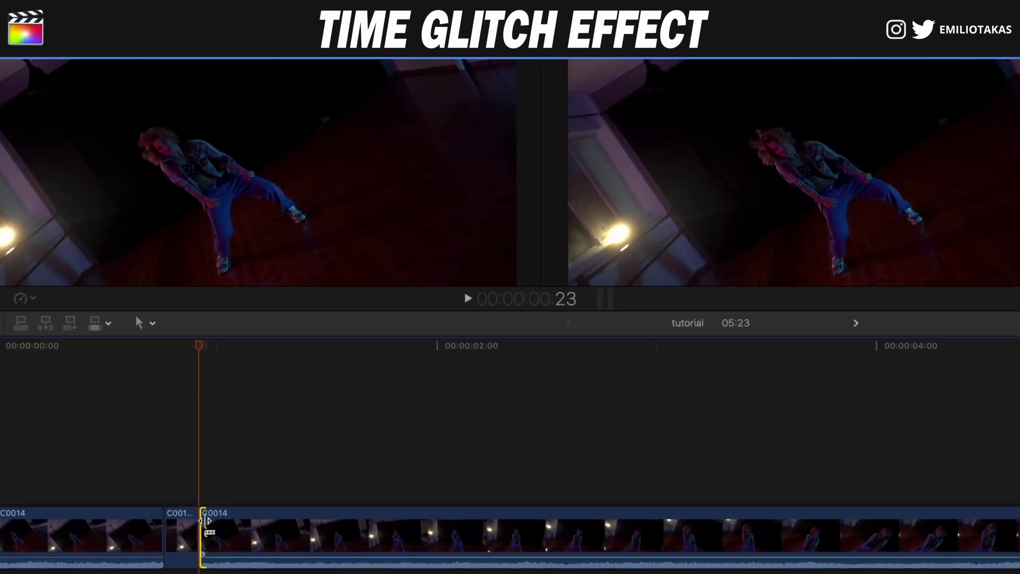
drag(206, 523, 247, 523)
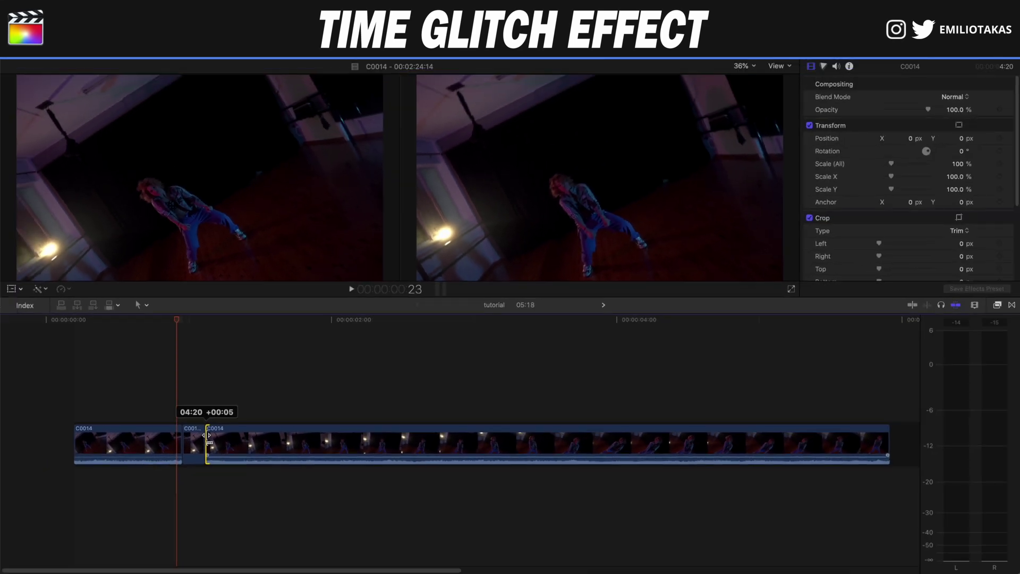
drag(247, 523, 247, 523)
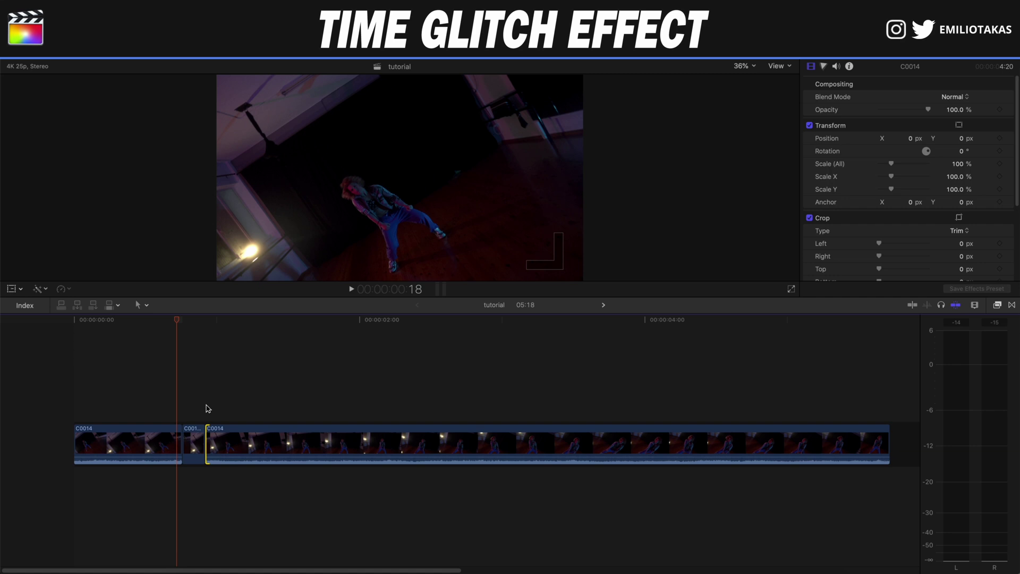
drag(210, 441, 215, 441)
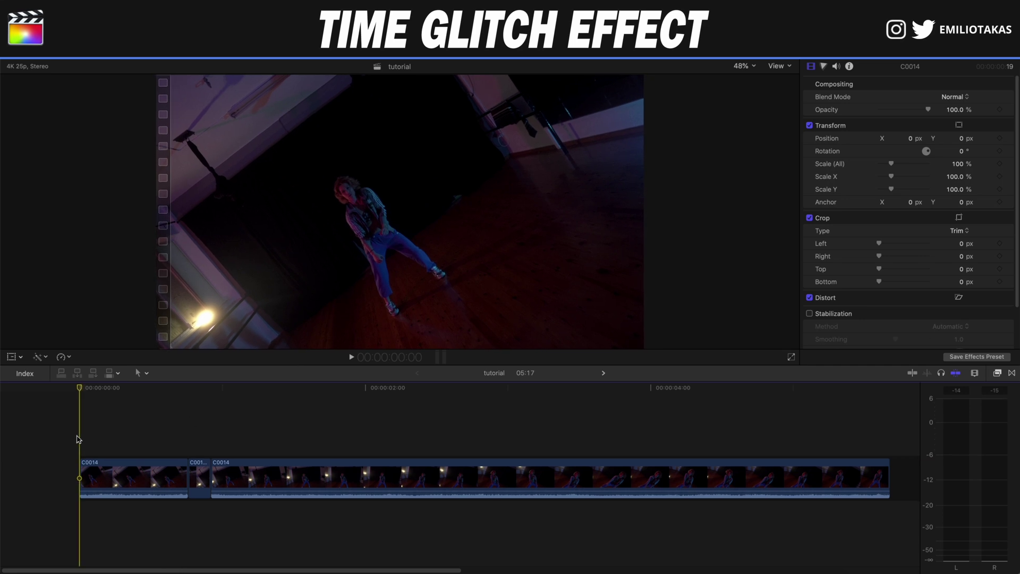
- Split the dance clip at 1:09 and insert a freeze frame there
key(space)
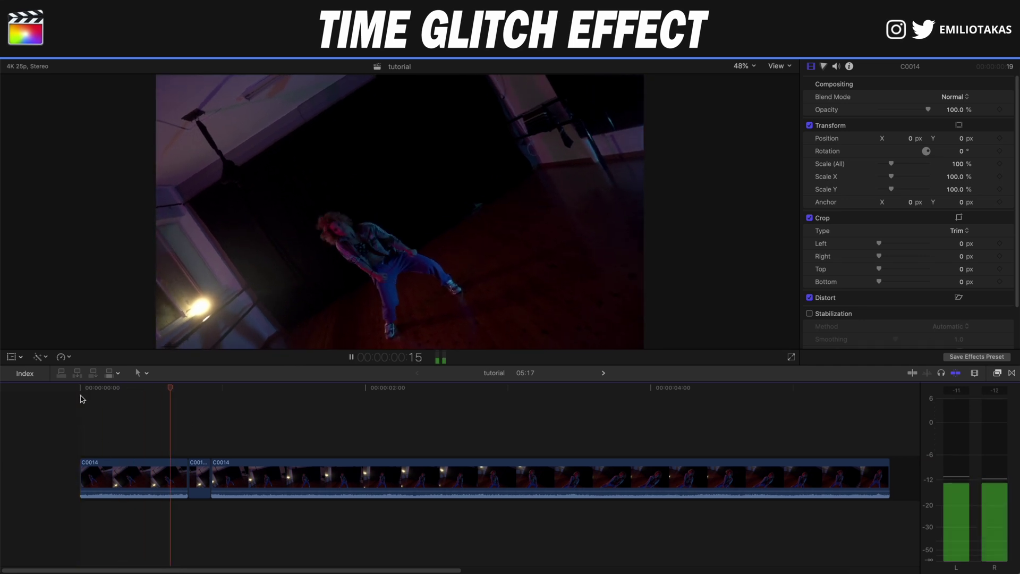
key(space)
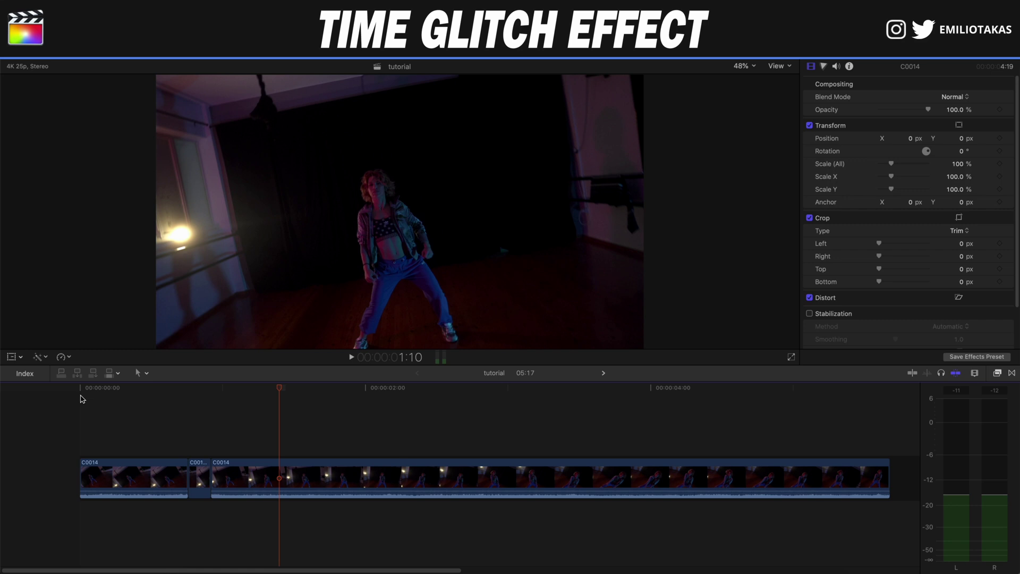
click(278, 392)
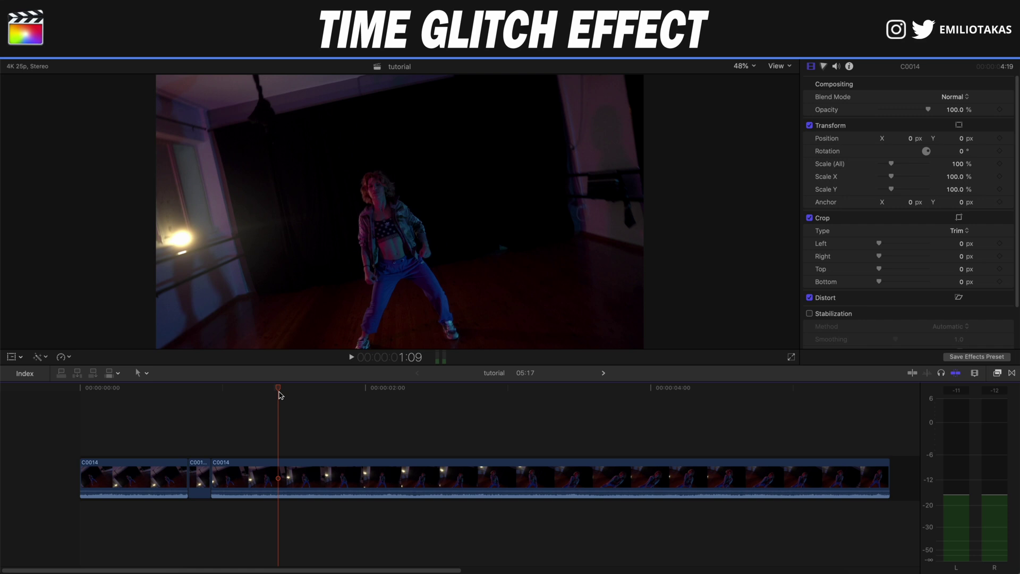
key(b)
click(278, 474)
key(a)
click(276, 474)
click(283, 474)
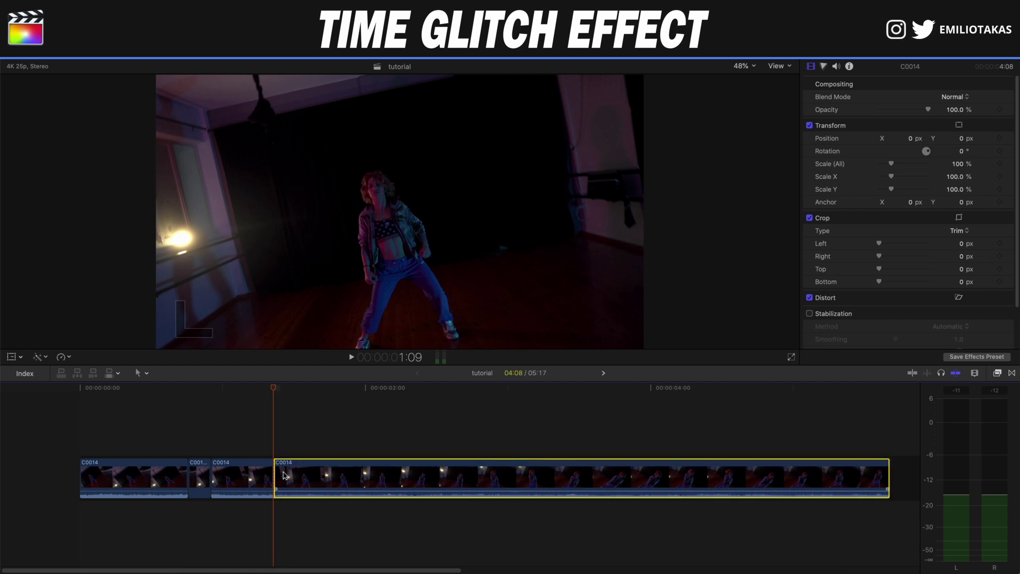
key(alt+f)
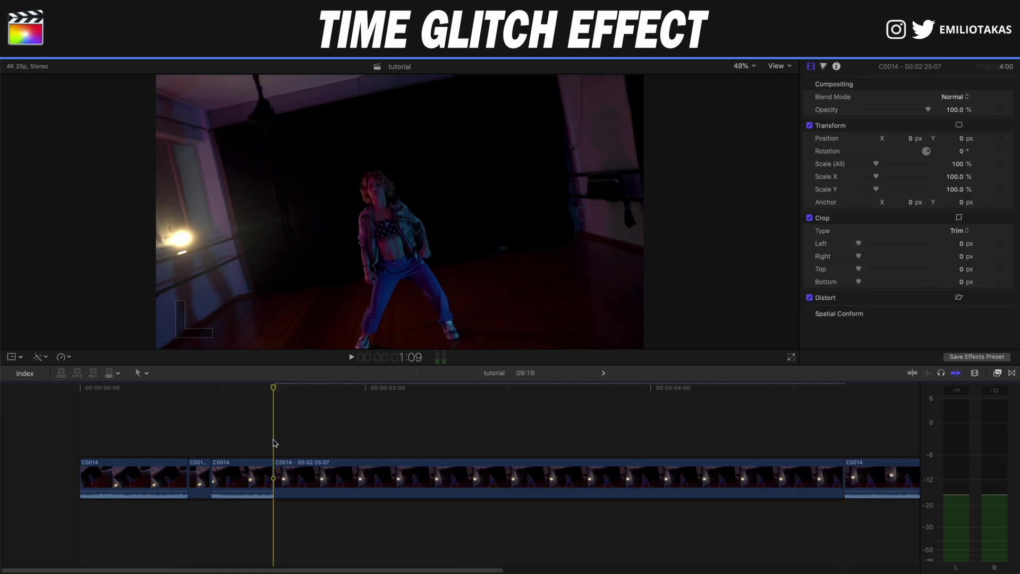
- Cut the freeze frame at 1:12, ripple-delete the leftover and adjust the following edit
key(Right)
key(Right)
key(Right)
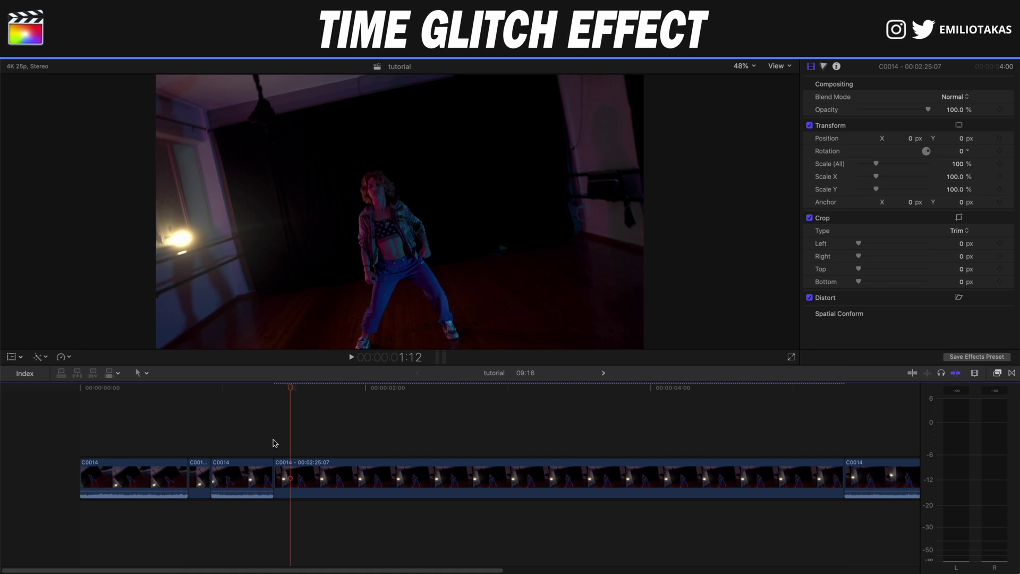
click(293, 468)
key(a)
click(330, 471)
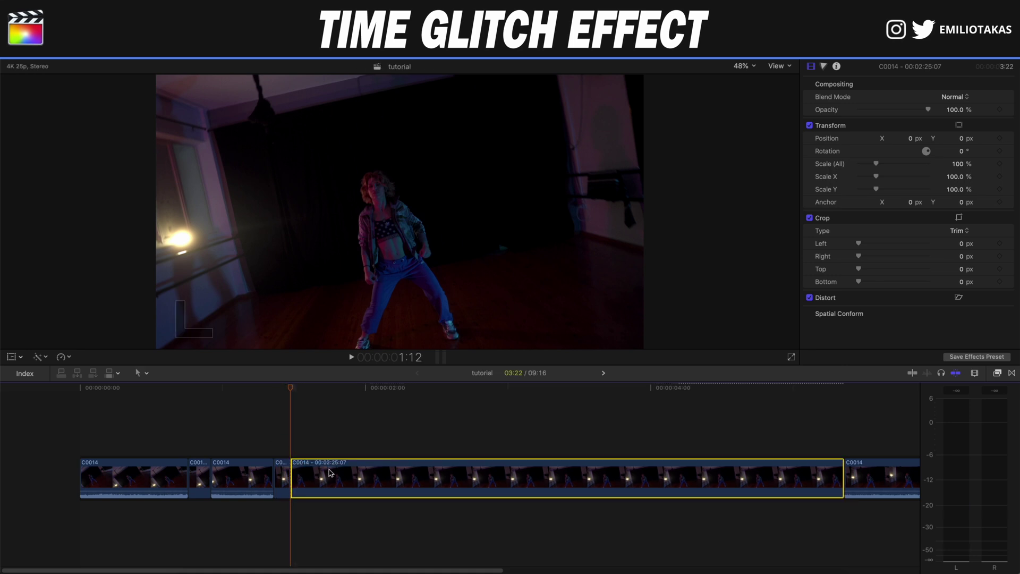
key(BackSpace)
drag(293, 472, 318, 475)
click(346, 450)
click(359, 450)
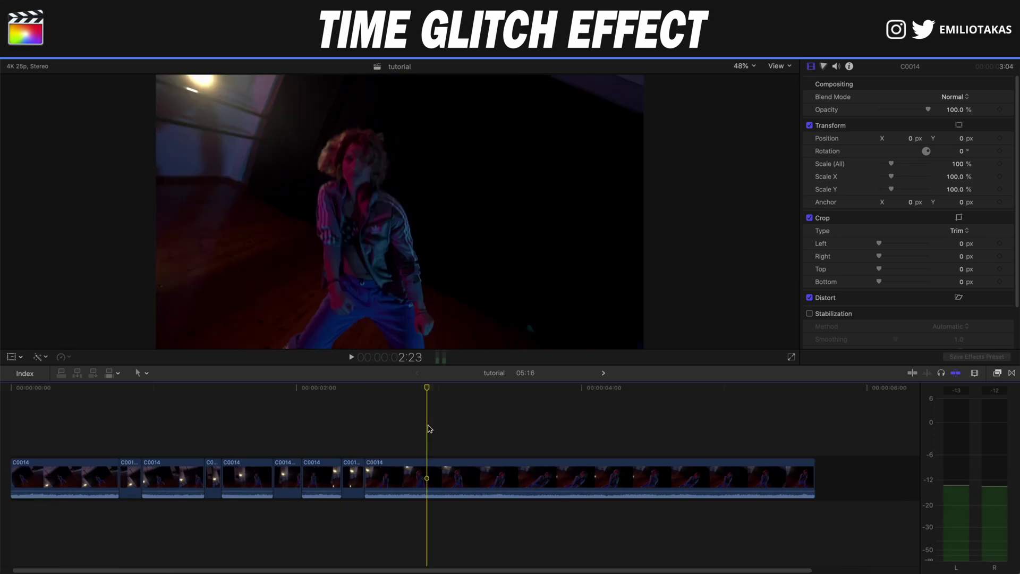
- Add another short freeze-frame stutter and trim the start of the clip after it
key(super+b)
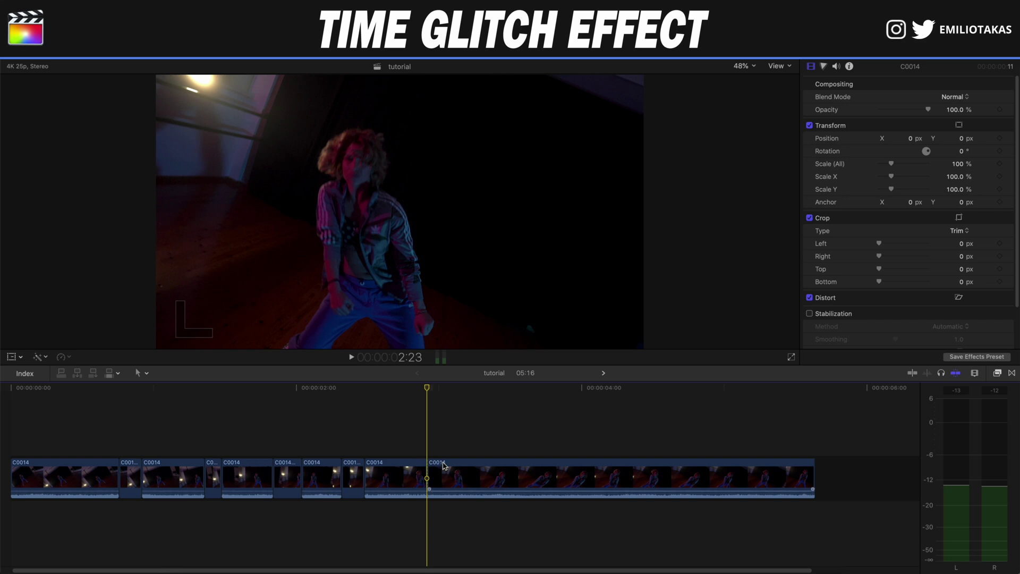
click(448, 484)
key(alt+f)
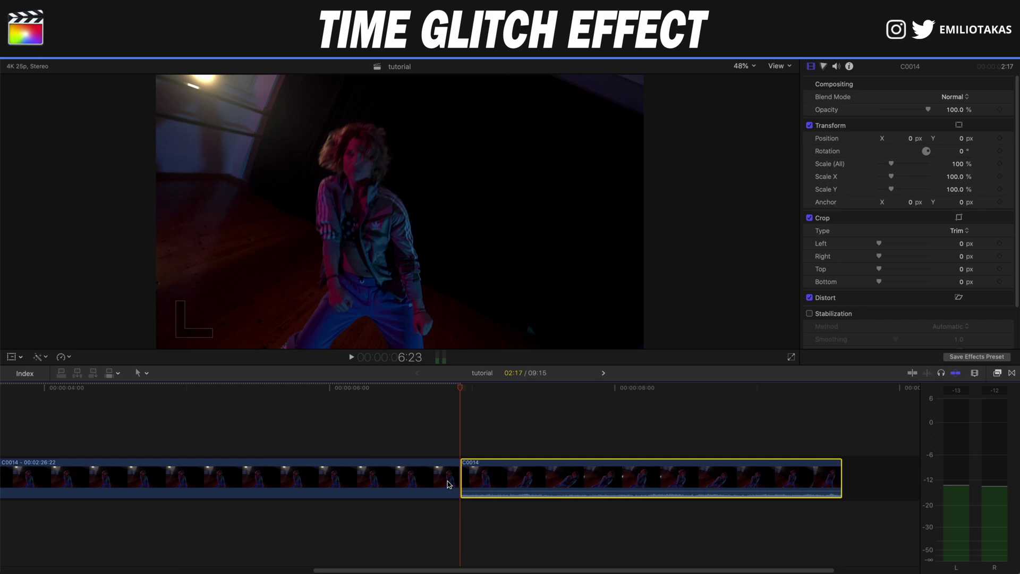
click(213, 426)
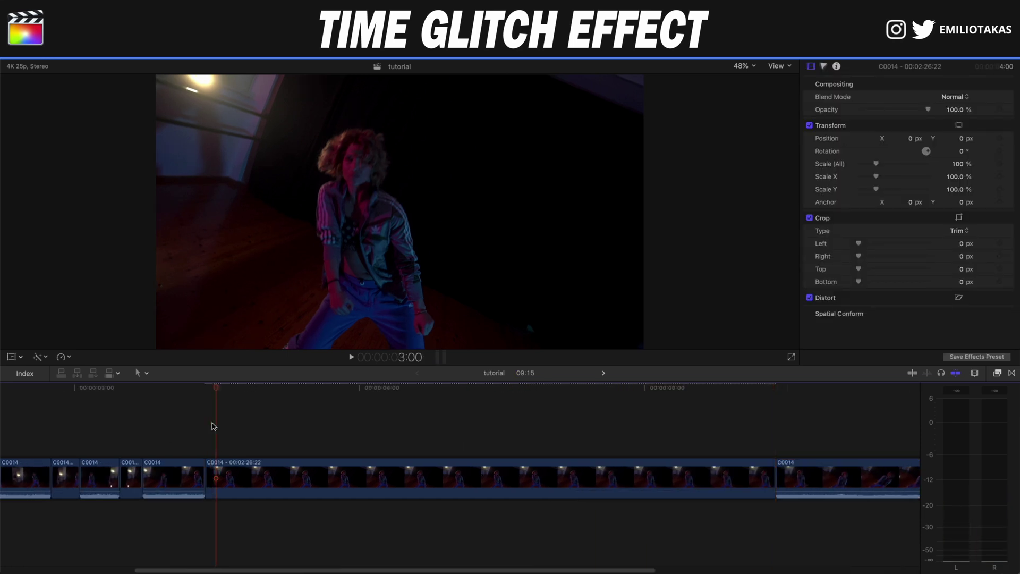
key(b)
click(224, 464)
key(a)
click(232, 467)
key(Delete)
drag(233, 467, 268, 474)
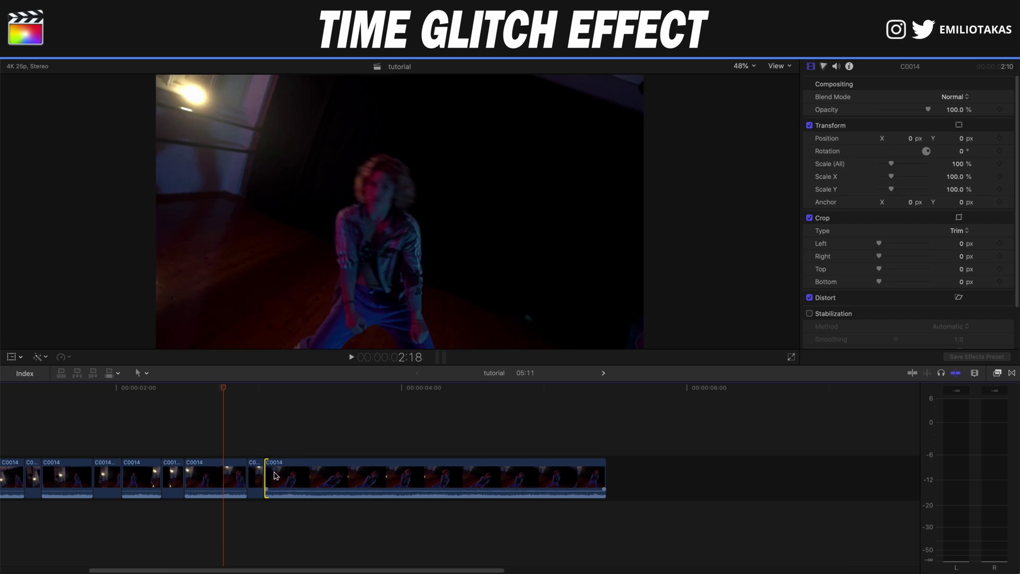
- Trim the final C0014 clip's end back to 3:08
click(226, 444)
key(space)
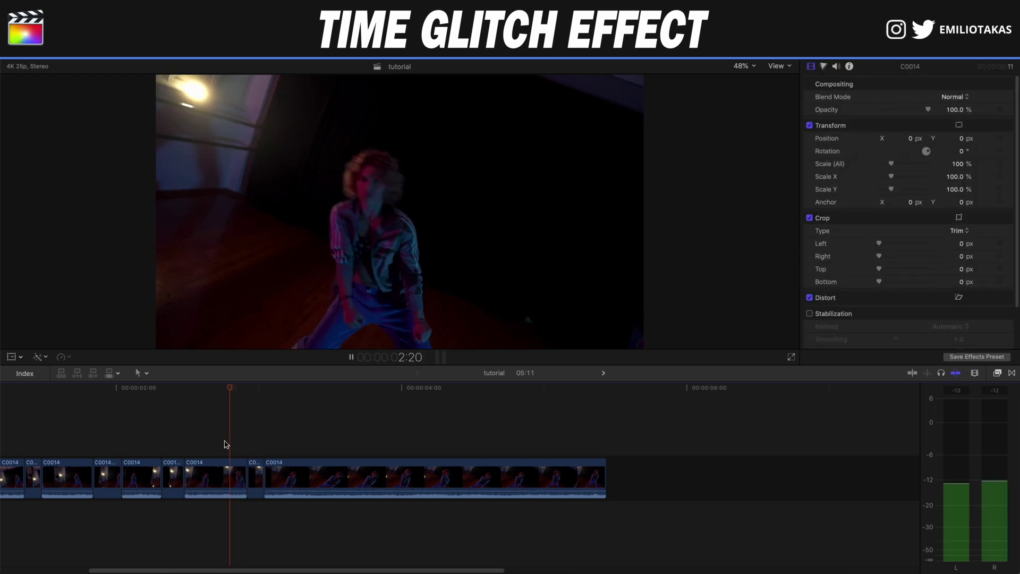
click(226, 444)
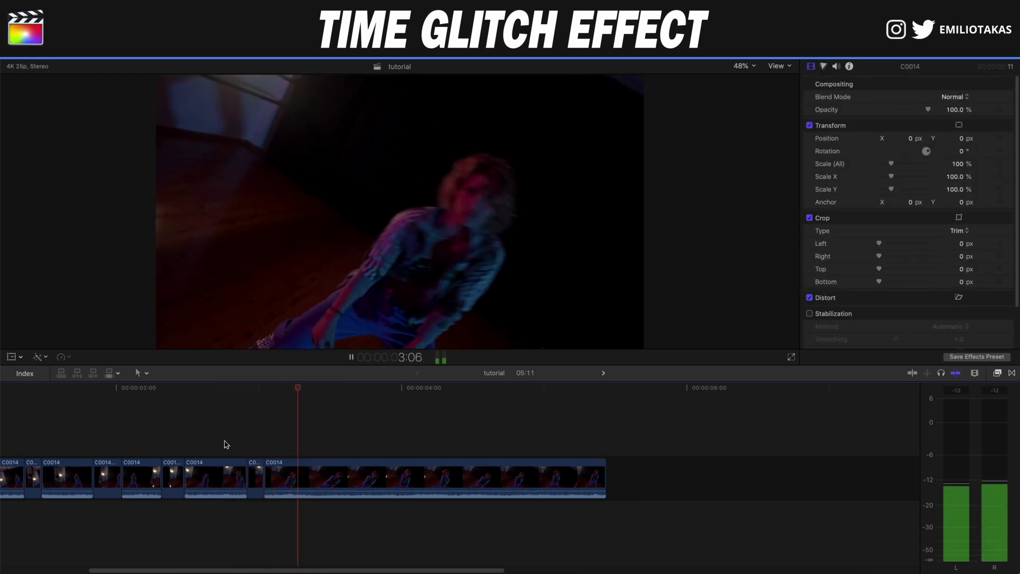
key(space)
drag(601, 471, 302, 476)
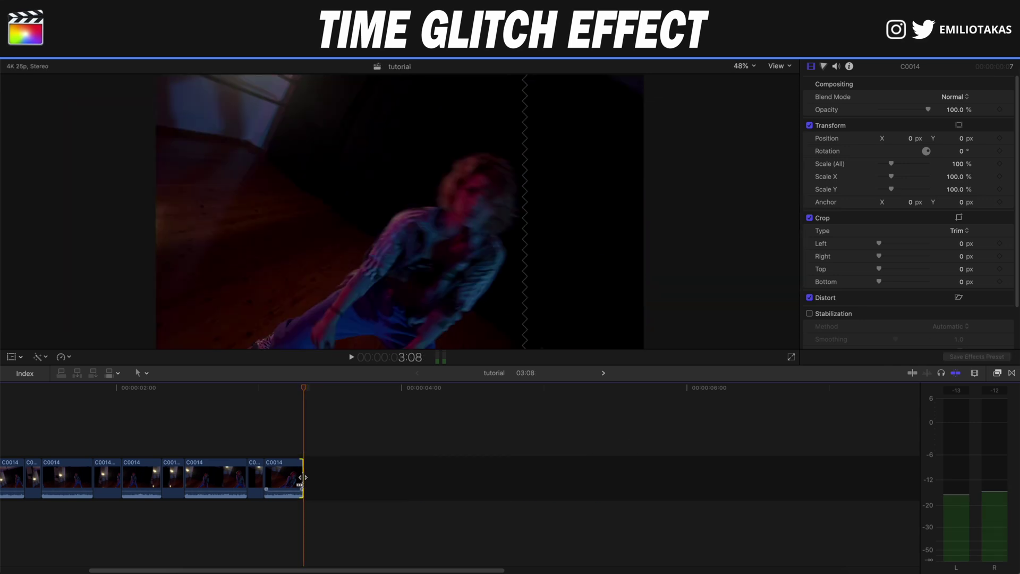
scroll(134, 441, left, 8)
- Park near the timeline start and show the Adjustment Layer titles in the Titles browser
click(113, 478)
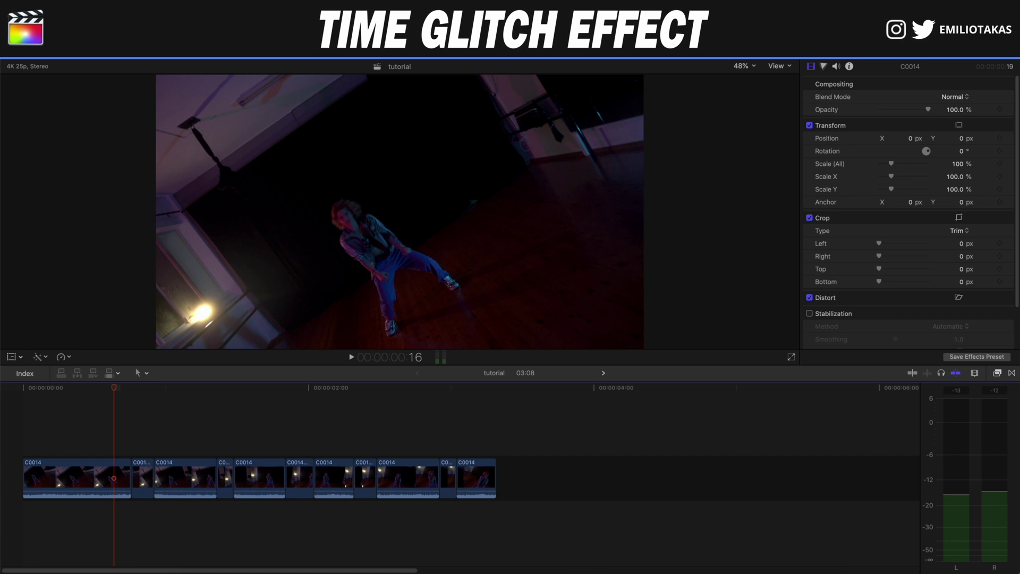
key(alt+super+1)
- Add a Basic adjustment layer to the timeline and cut it down to a short piece
drag(186, 118, 133, 432)
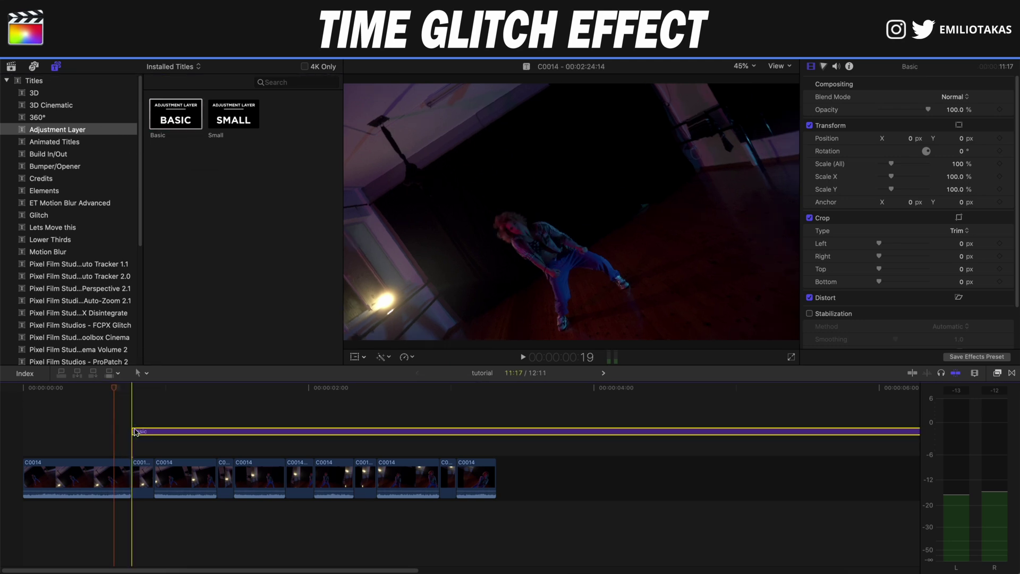
key(ctrl+super+1)
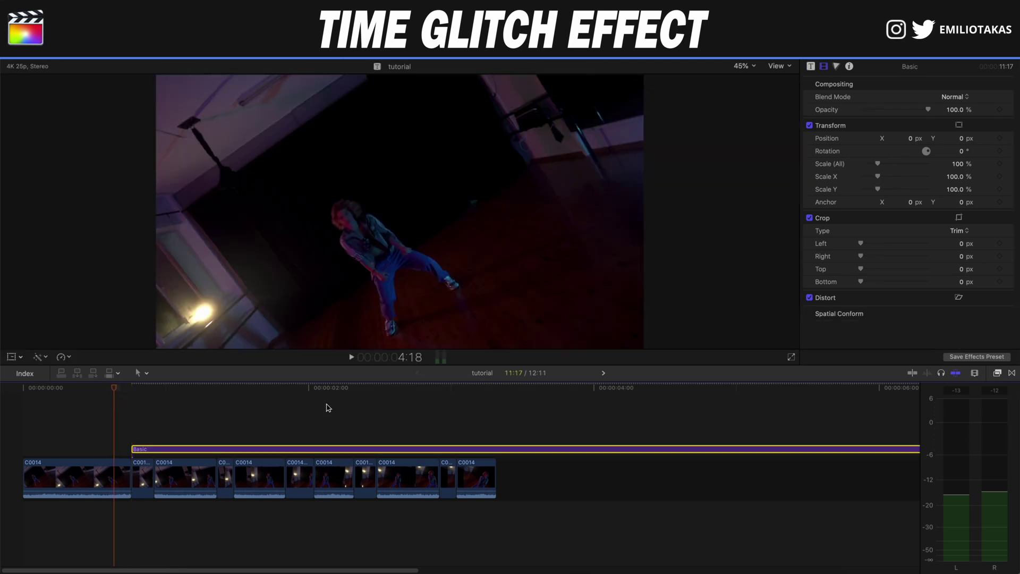
click(174, 449)
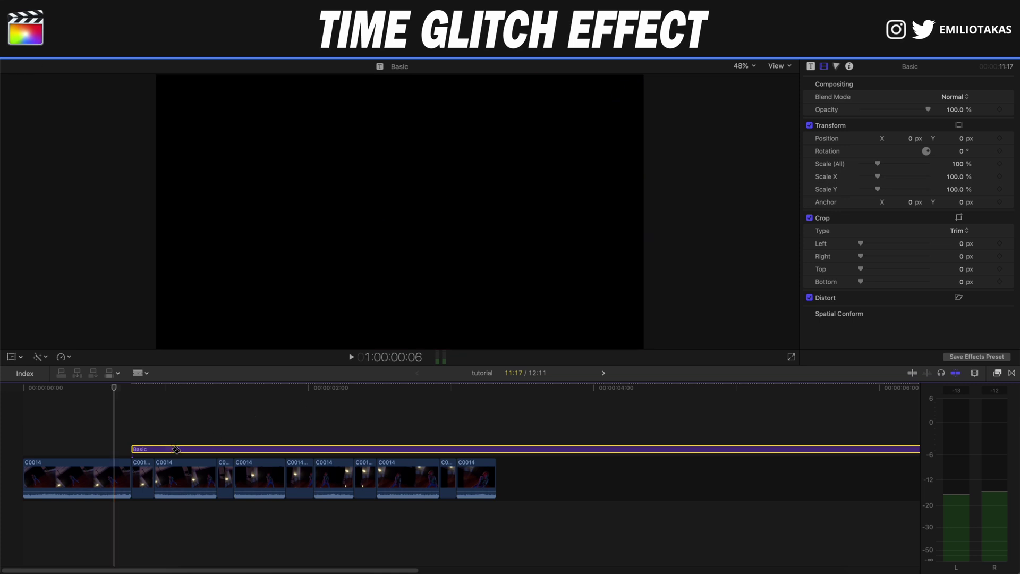
click(169, 449)
key(a)
click(164, 449)
key(Delete)
- Slide the short adjustment layer to line up with a cut near 0:24 and select it
click(143, 450)
drag(142, 450, 215, 449)
click(179, 451)
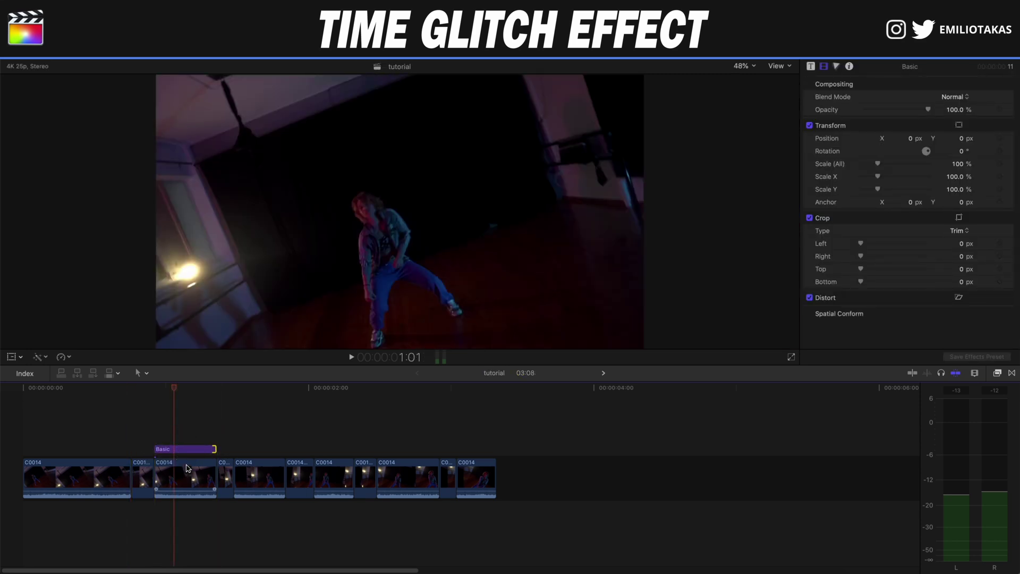
click(175, 449)
click(160, 419)
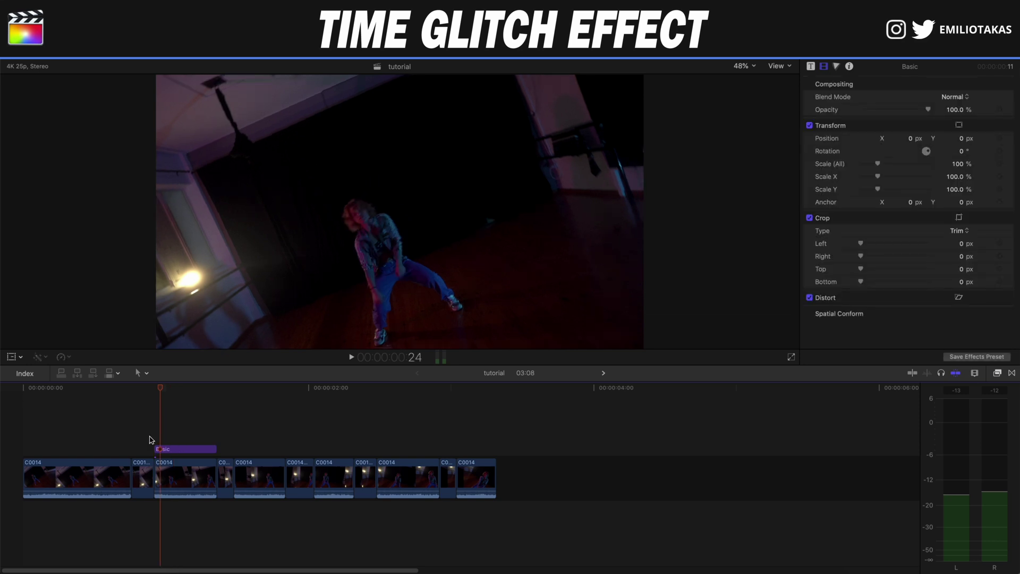
click(156, 449)
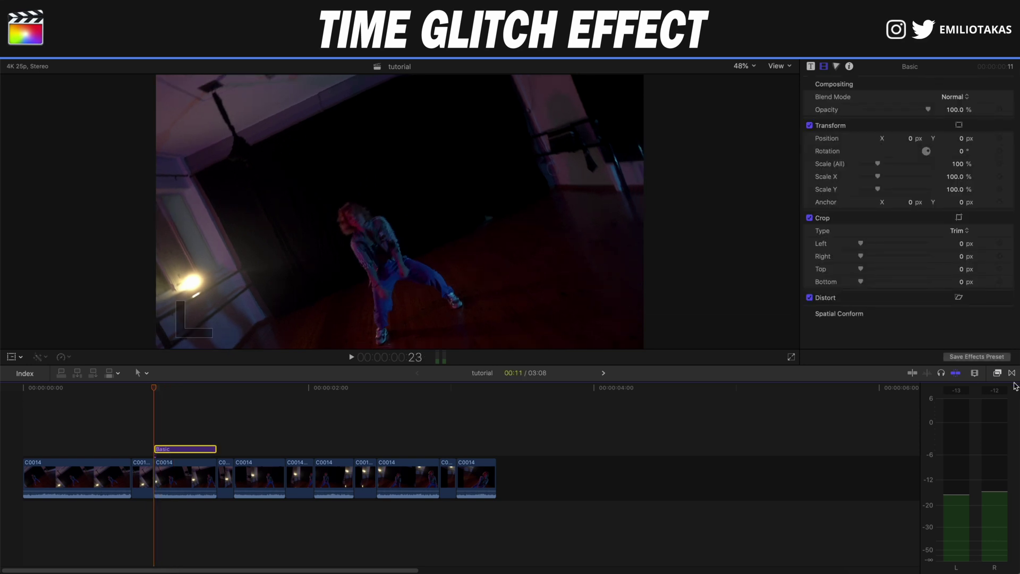
click(997, 372)
- Apply the Prism effect to the Basic adjustment layer with Amount 10
click(616, 566)
text(prism)
drag(636, 418, 207, 450)
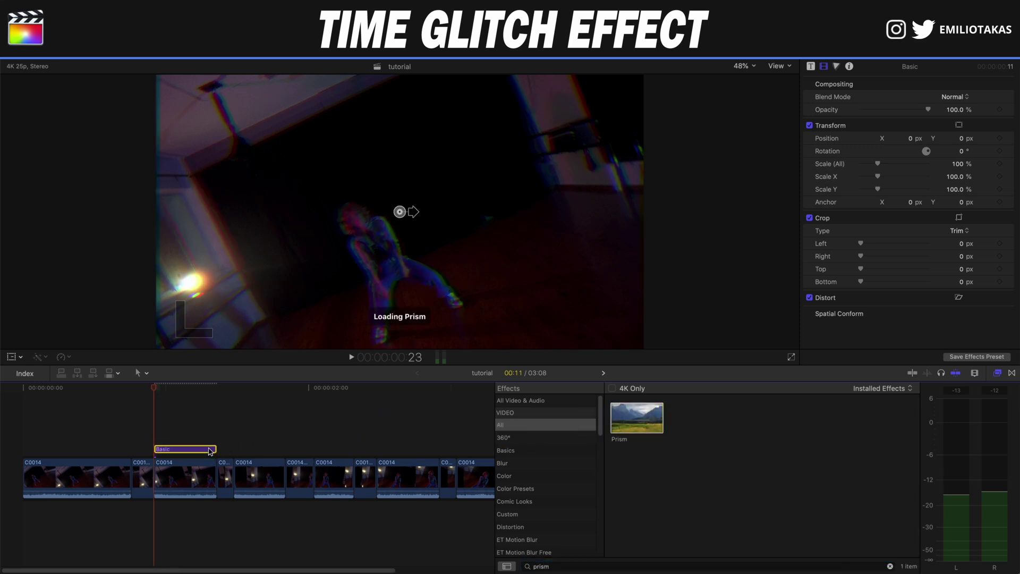
click(997, 373)
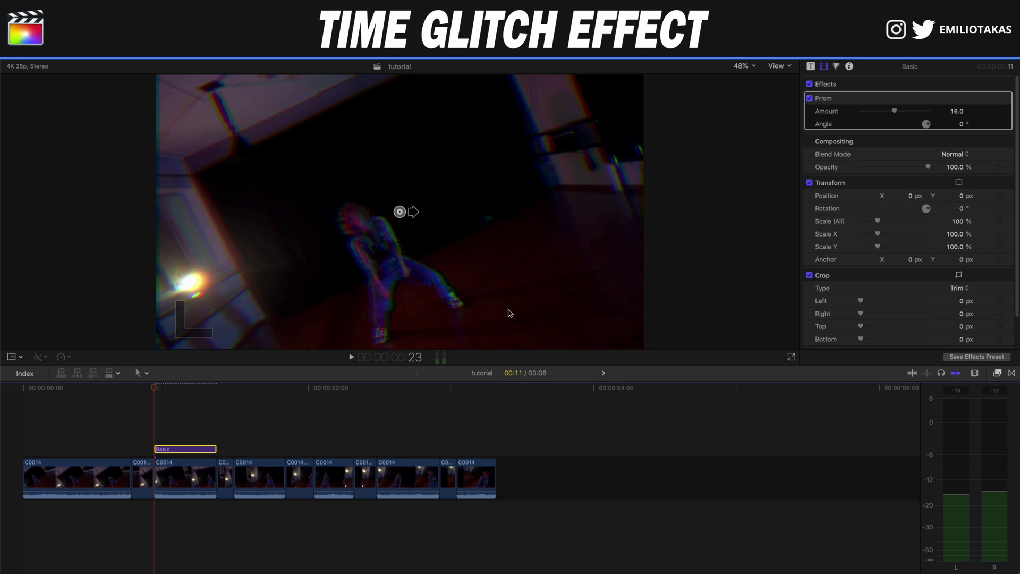
click(955, 113)
text(10)
click(420, 379)
- Find the Trails effect and drop it onto the adjustment layer
click(997, 372)
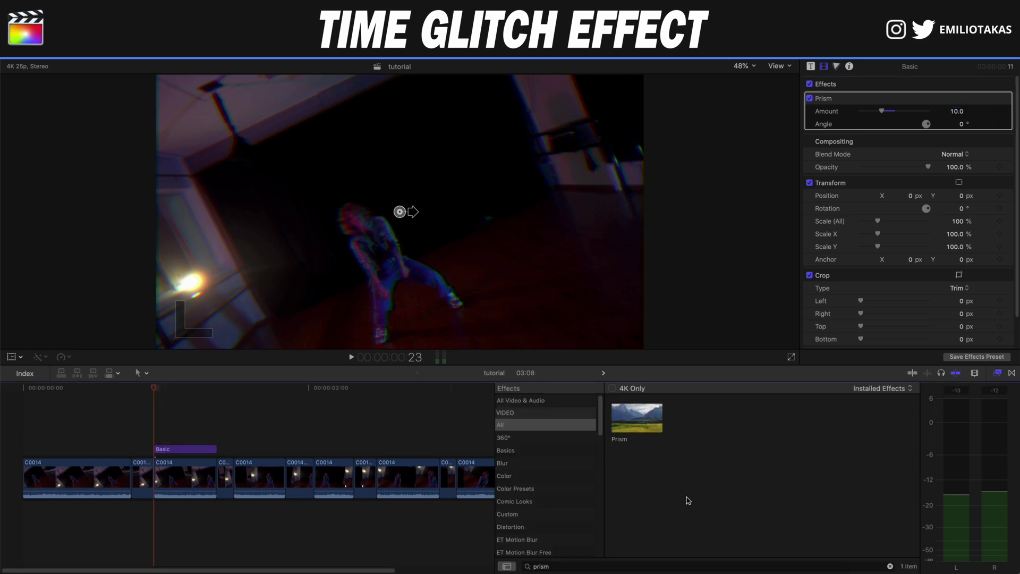
click(660, 565)
text(trail)
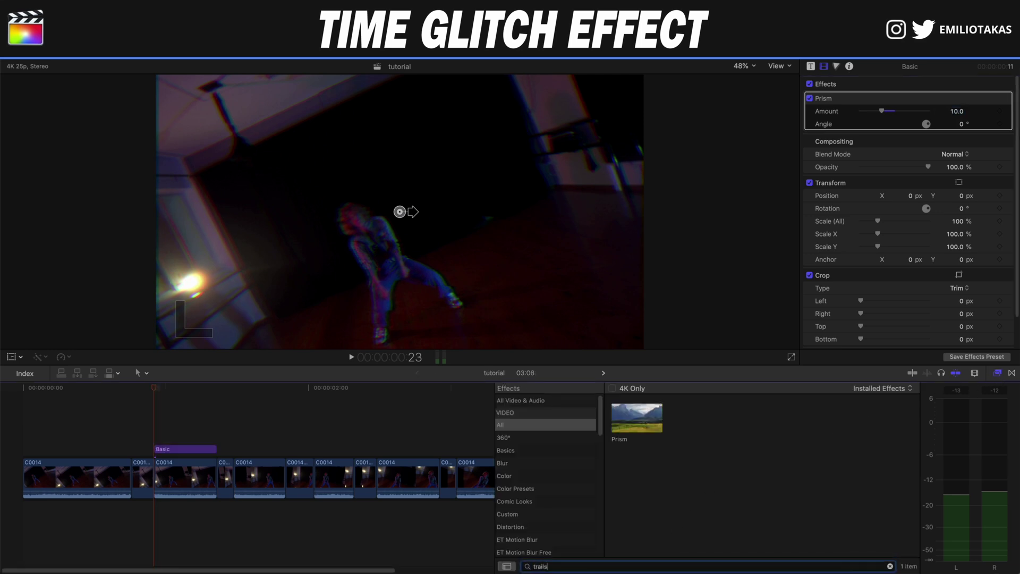
drag(636, 418, 194, 452)
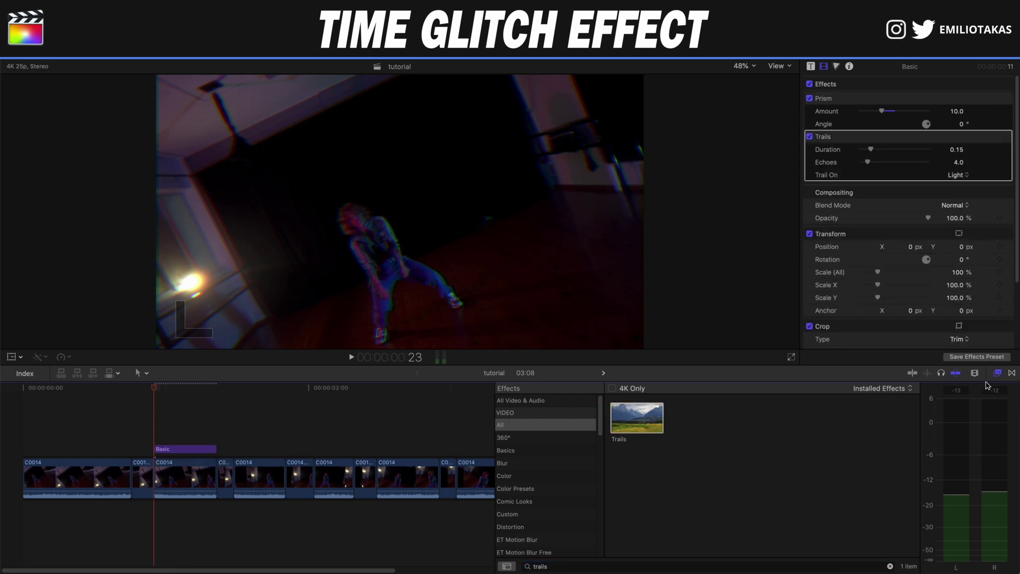
- Set the Trails effect's Duration to 0.05 and Echoes to 2.0
key(super+5)
click(157, 448)
click(956, 149)
text(0.05)
key(Return)
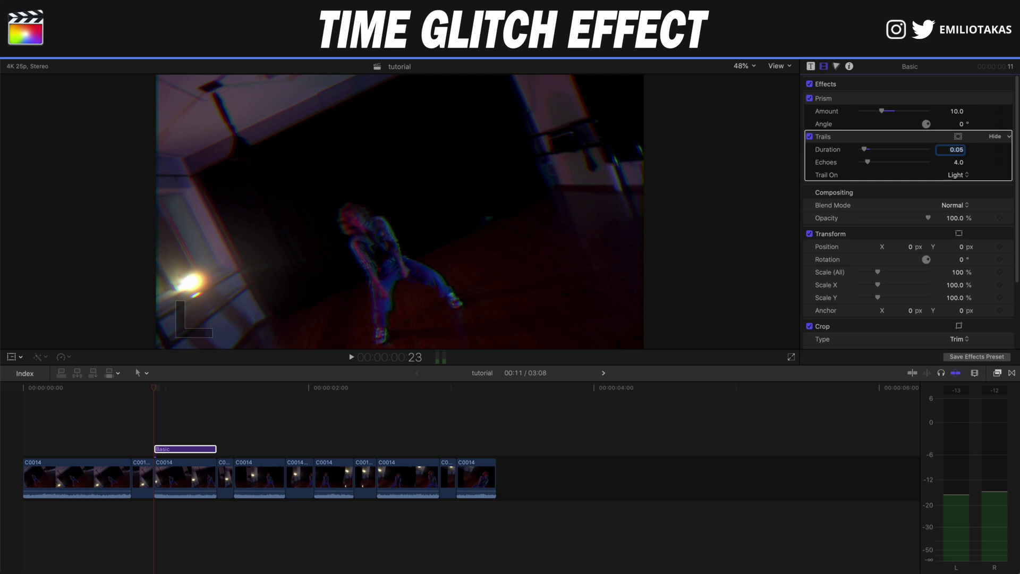
click(956, 161)
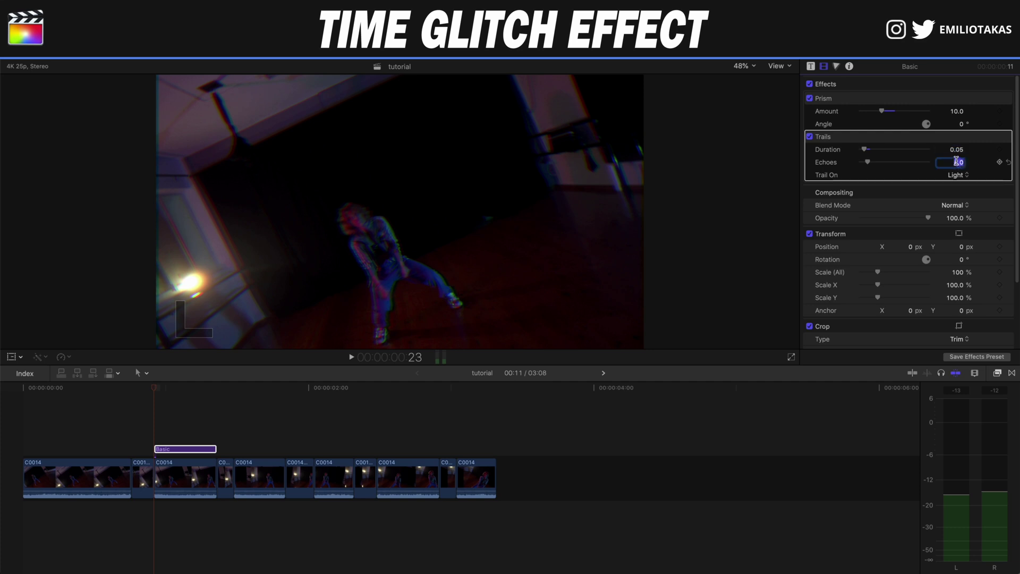
text(2)
key(Return)
- Option-drag a copy of the Prism-and-Trails adjustment layer over a later cut
click(154, 441)
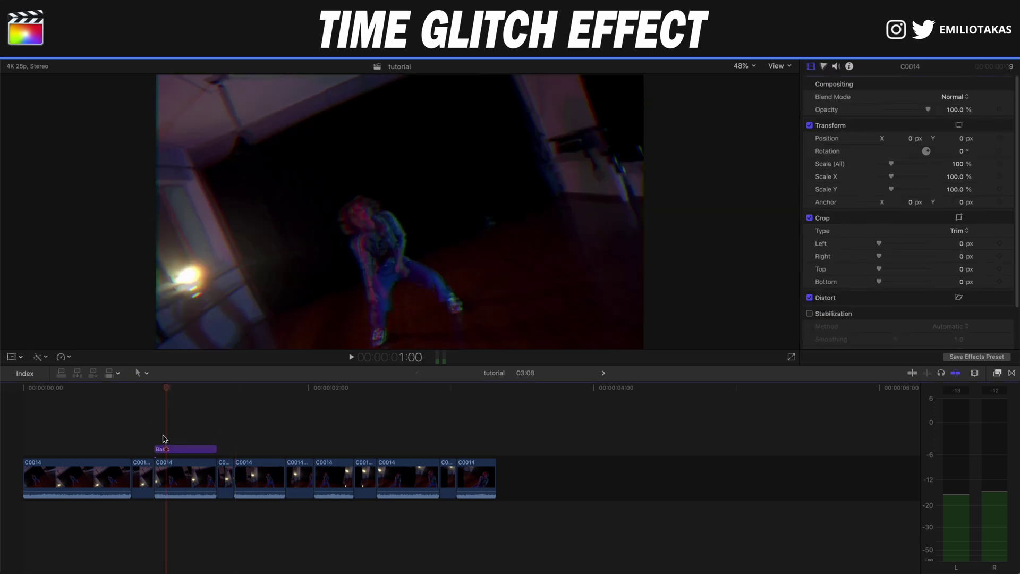
click(160, 446)
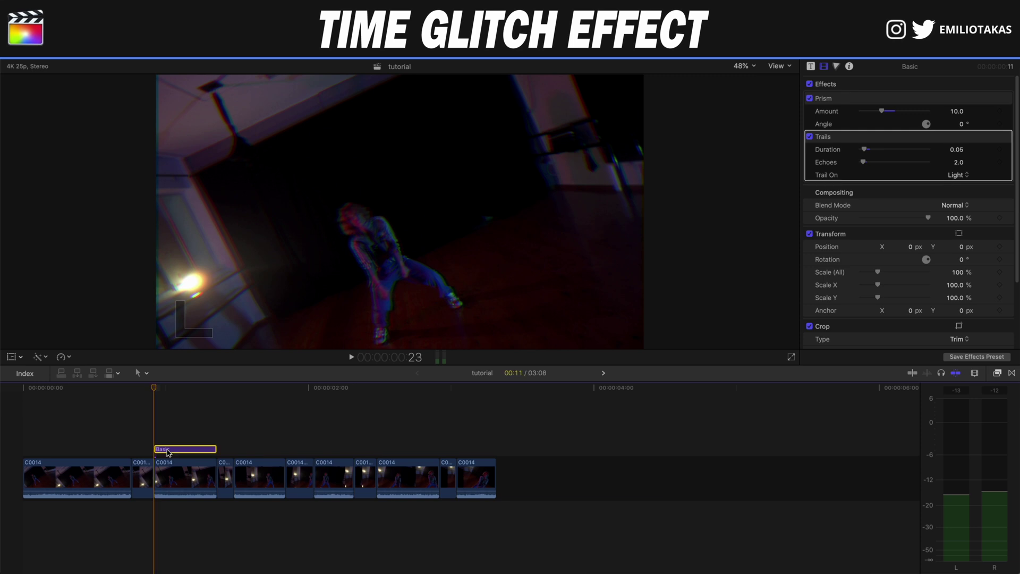
drag(168, 451, 391, 448)
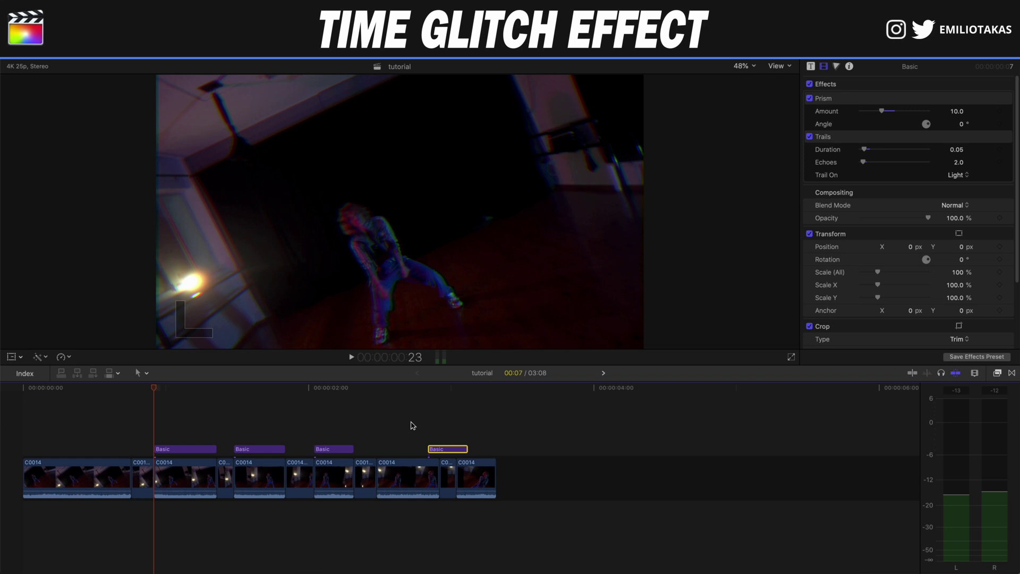
click(23, 449)
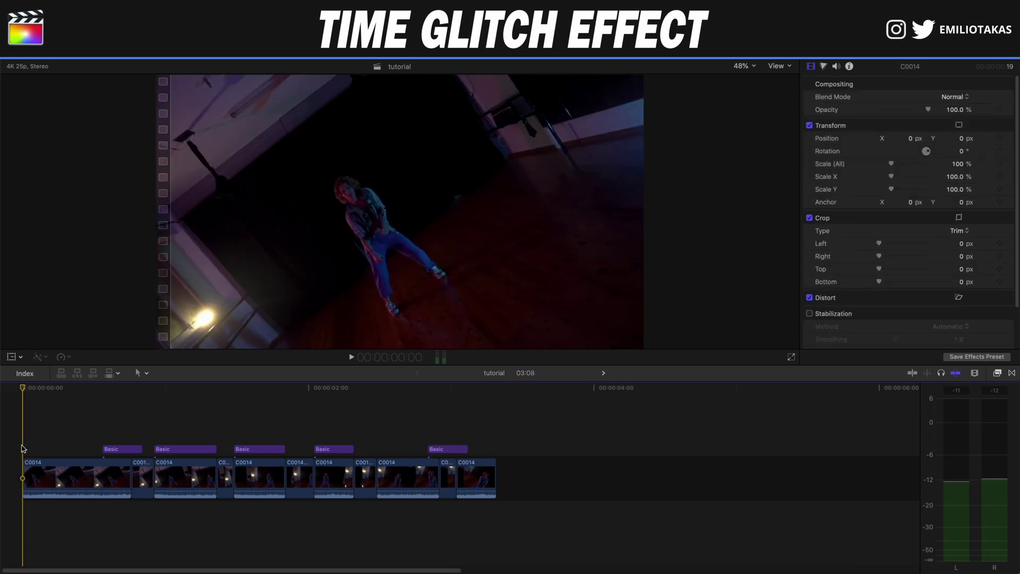
- Play the glitch-layered opening from the start, then stop and return to the beginning
key(space)
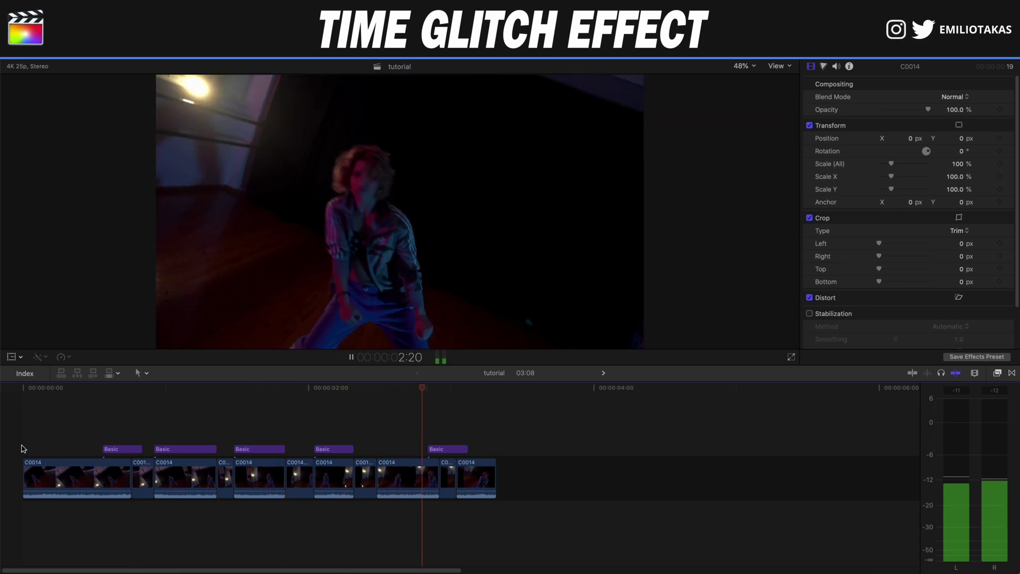
key(space)
click(22, 449)
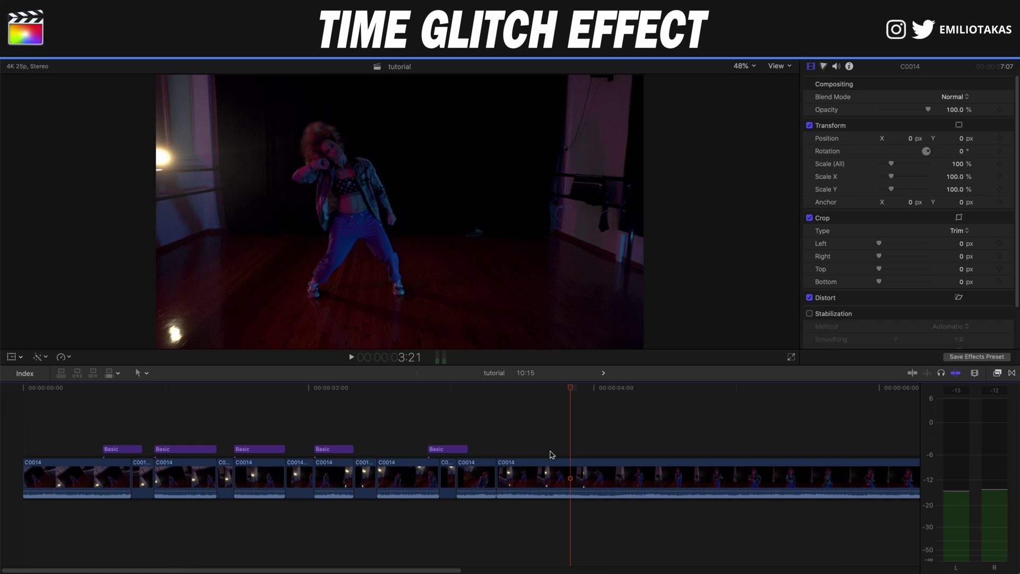
- Split the last C0014 clip at the playhead and insert a freeze frame of the dancer
key(b)
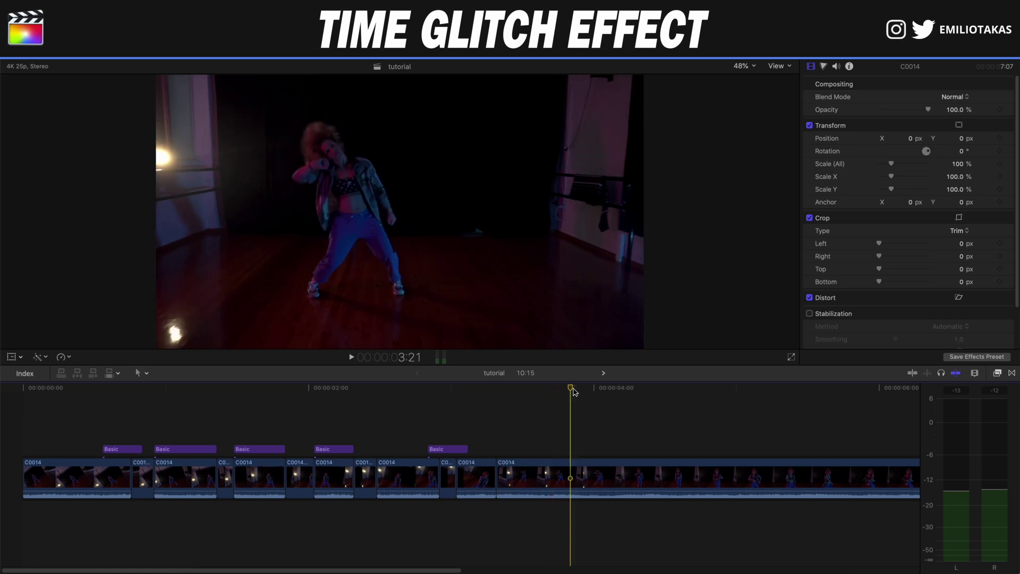
key(a)
click(571, 469)
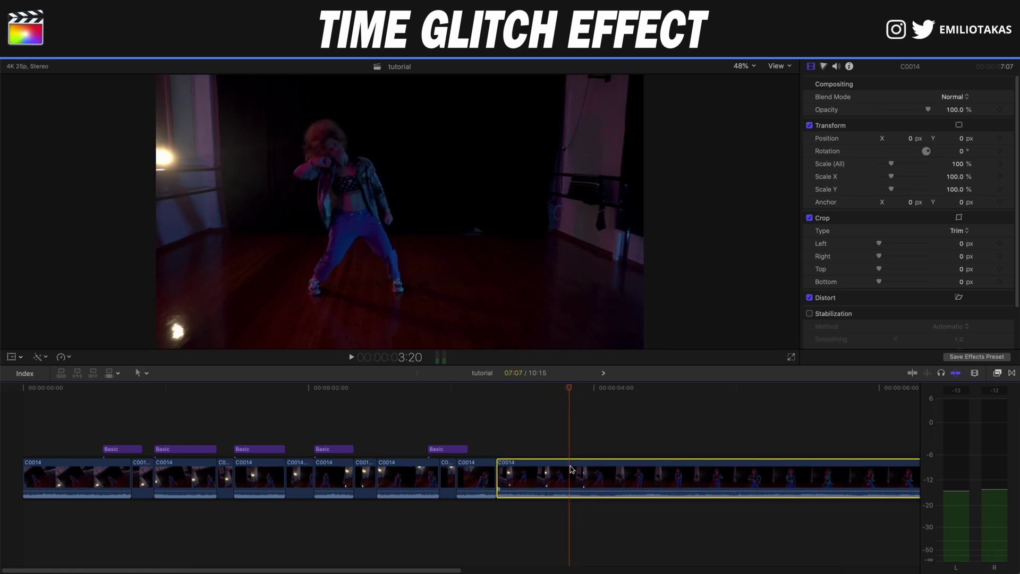
key(super+b)
click(565, 452)
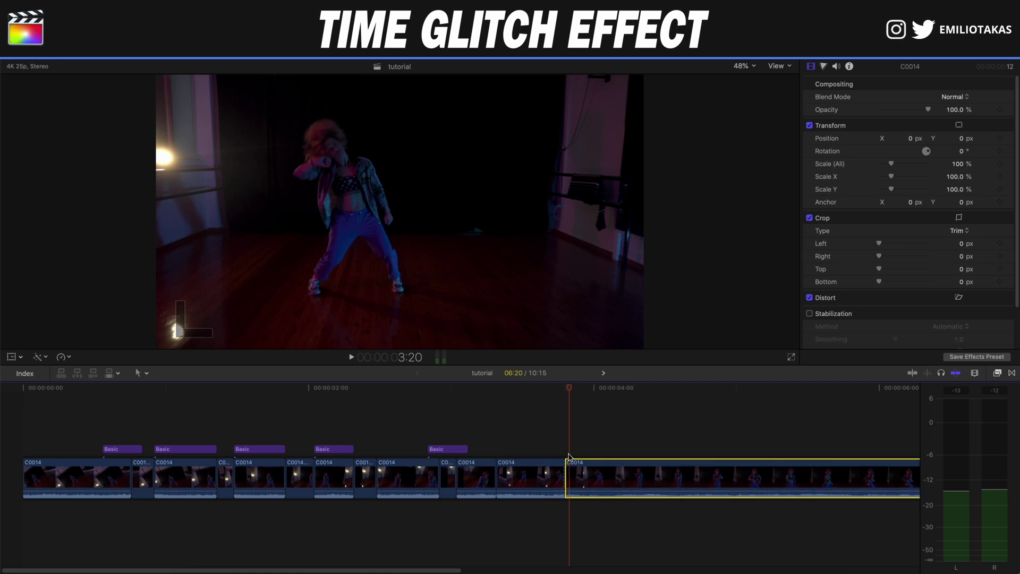
click(574, 468)
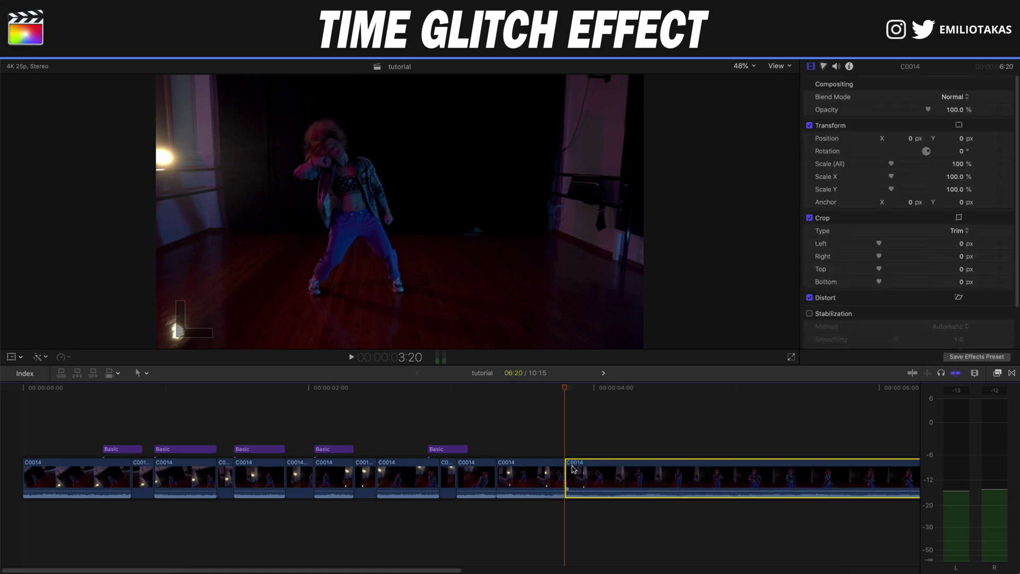
key(alt+f)
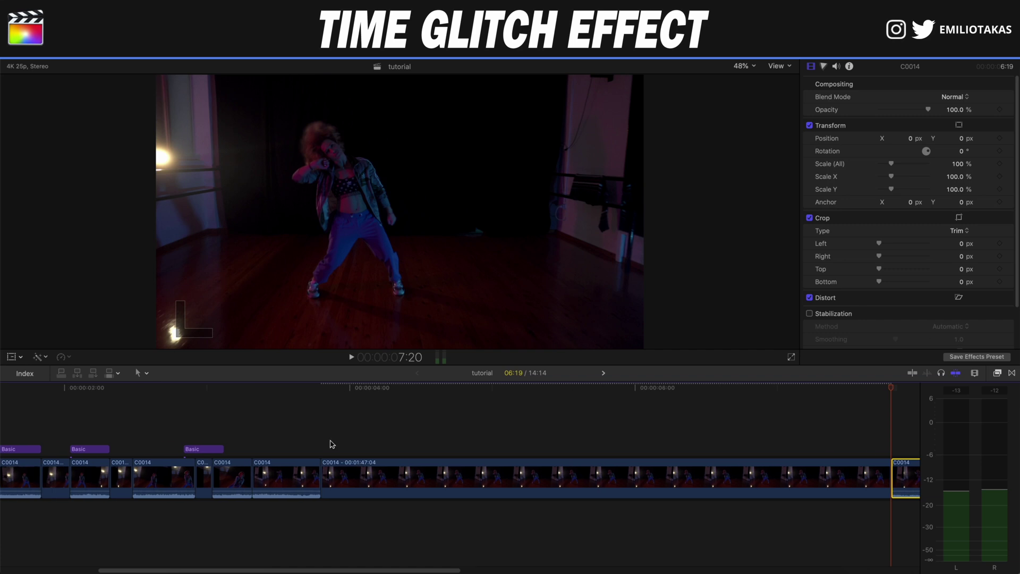
- Cut the freeze frame to a few frames, delete the rest, and lengthen the next clip's start by three frames
click(332, 443)
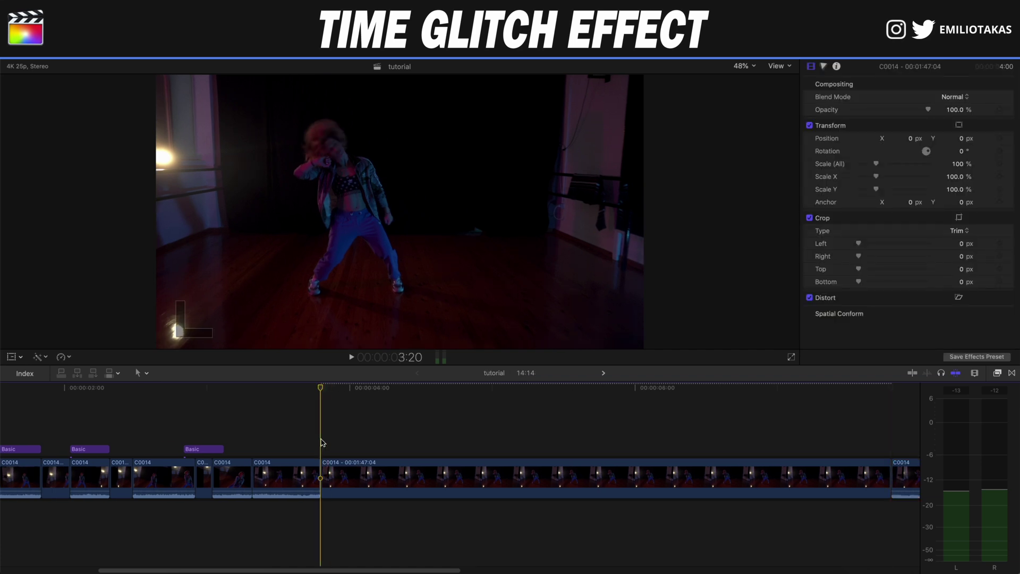
key(space)
key(super+b)
click(374, 478)
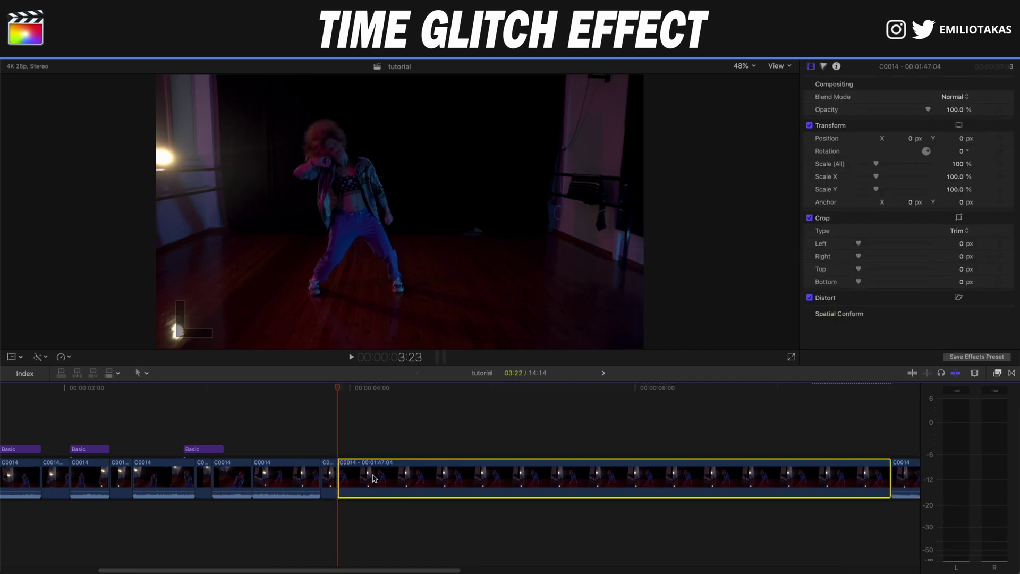
key(Delete)
click(342, 475)
drag(341, 475, 361, 470)
- Review the trimmed edit, then blade C0014 again at a later point and select the new piece
click(321, 432)
key(space)
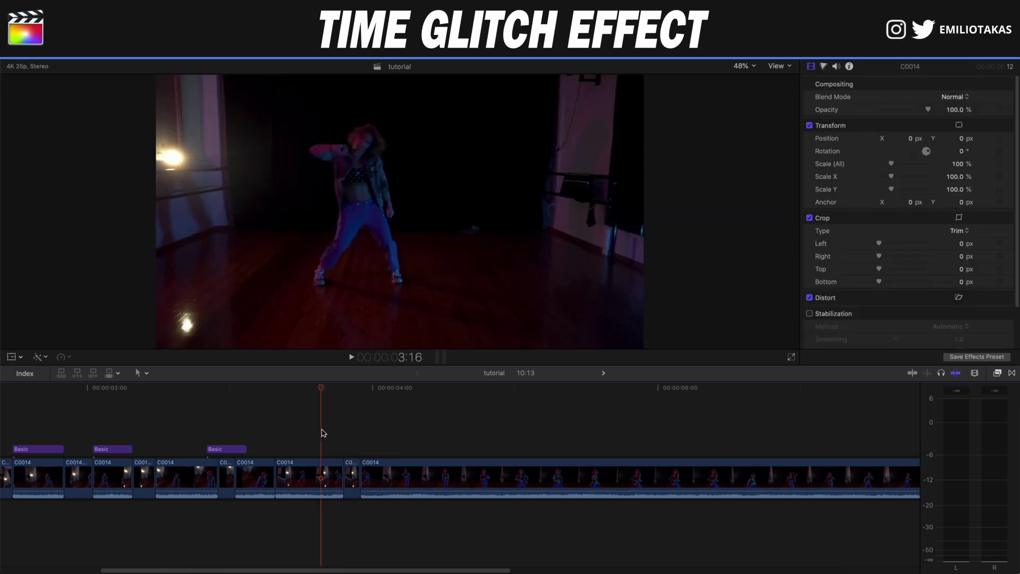
click(644, 468)
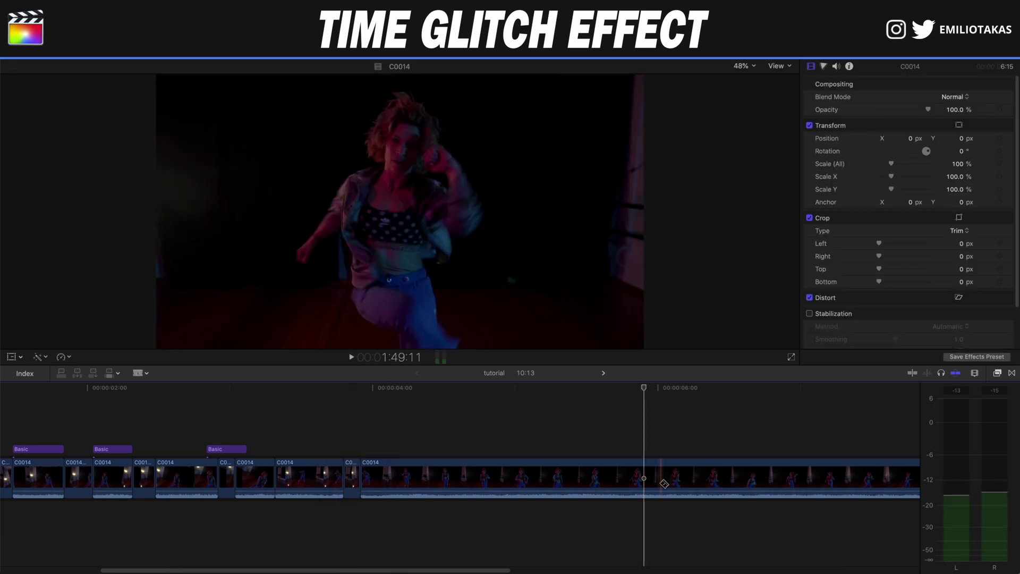
click(640, 468)
key(a)
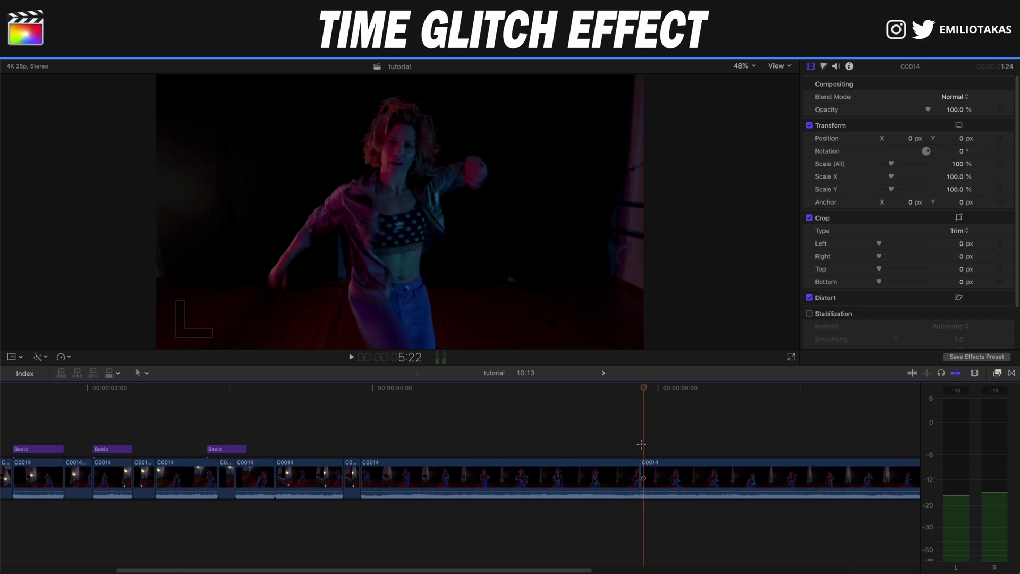
click(651, 468)
- Add a second freeze frame, trim it to a few frames, delete the leftover and extend the edit point
key(alt+f)
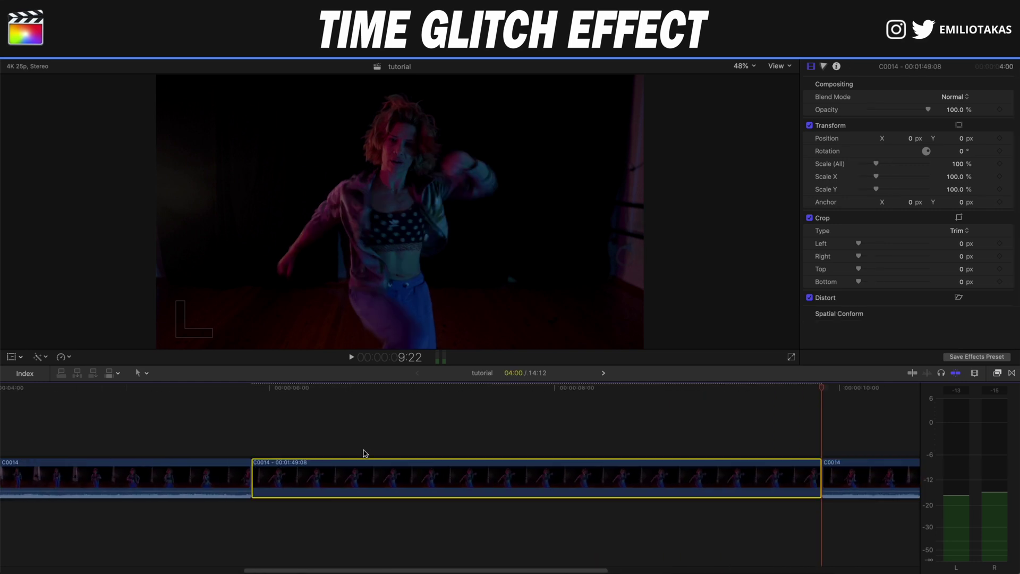
click(254, 441)
key(Right)
key(Right)
key(Right)
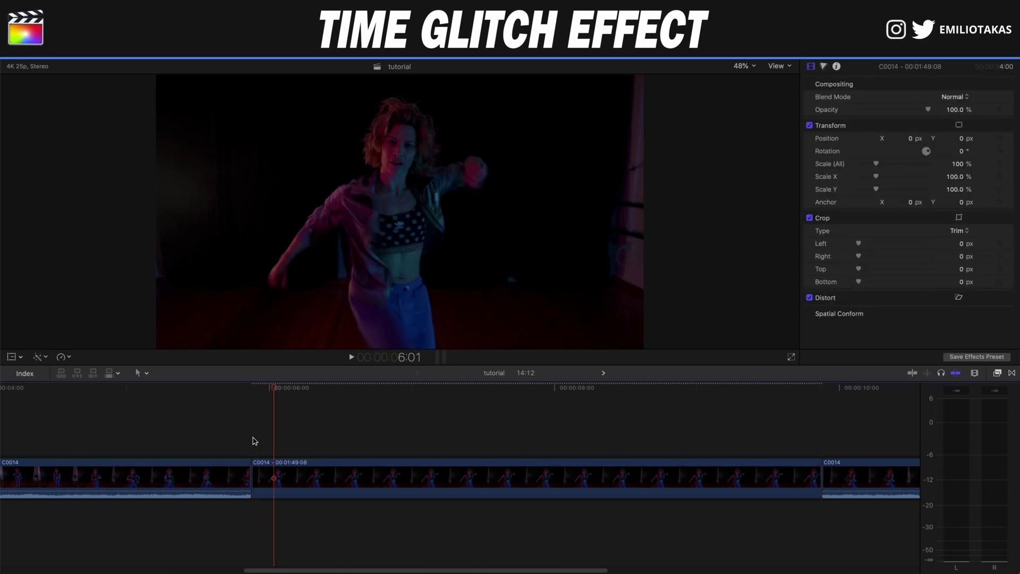
key(b)
click(281, 470)
key(a)
click(321, 482)
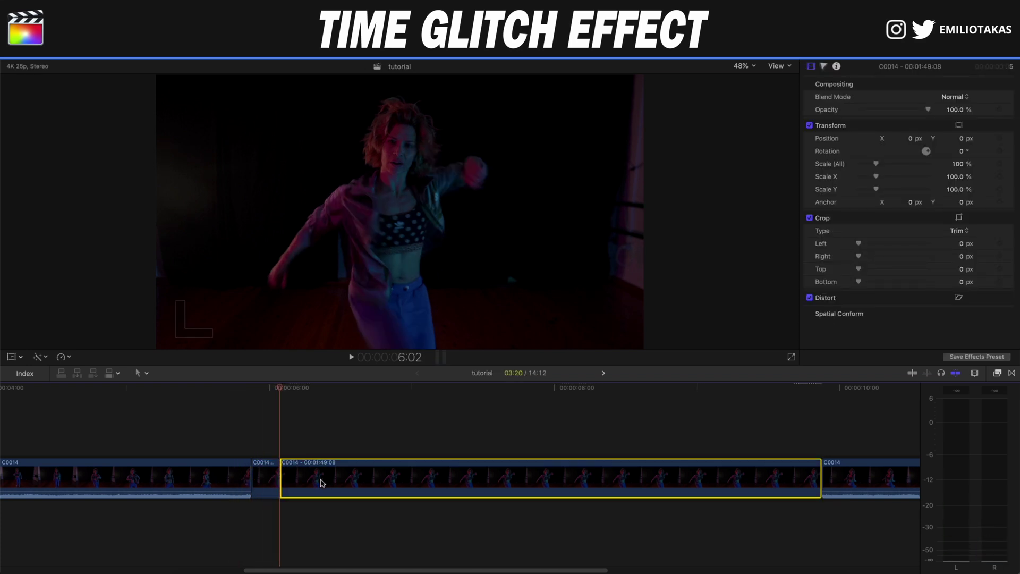
key(Delete)
drag(282, 475, 310, 474)
- Trim the clip before the freeze to end at the playhead, then zoom in and select its end edit for retiming
click(272, 446)
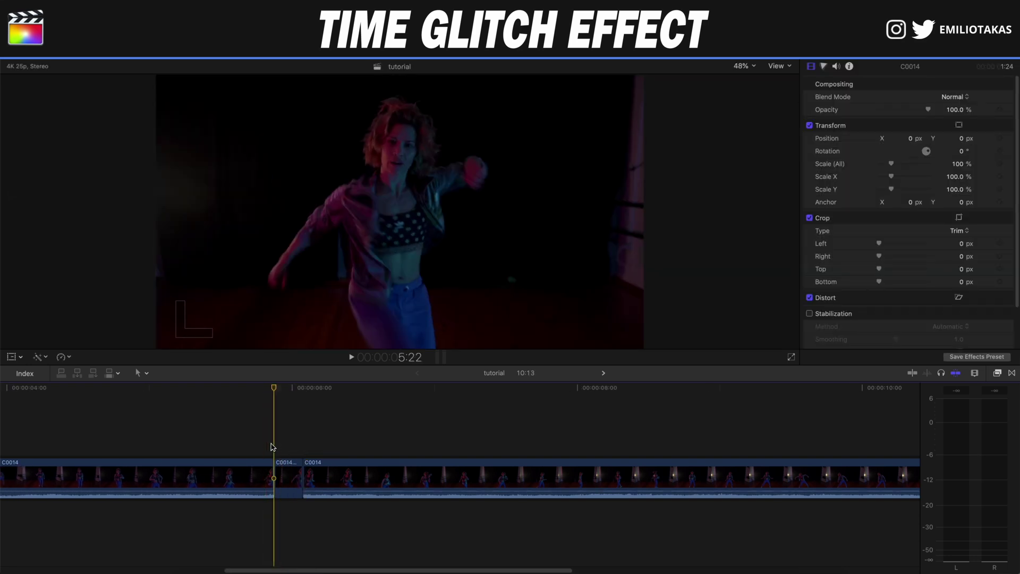
scroll(303, 459, left, 5)
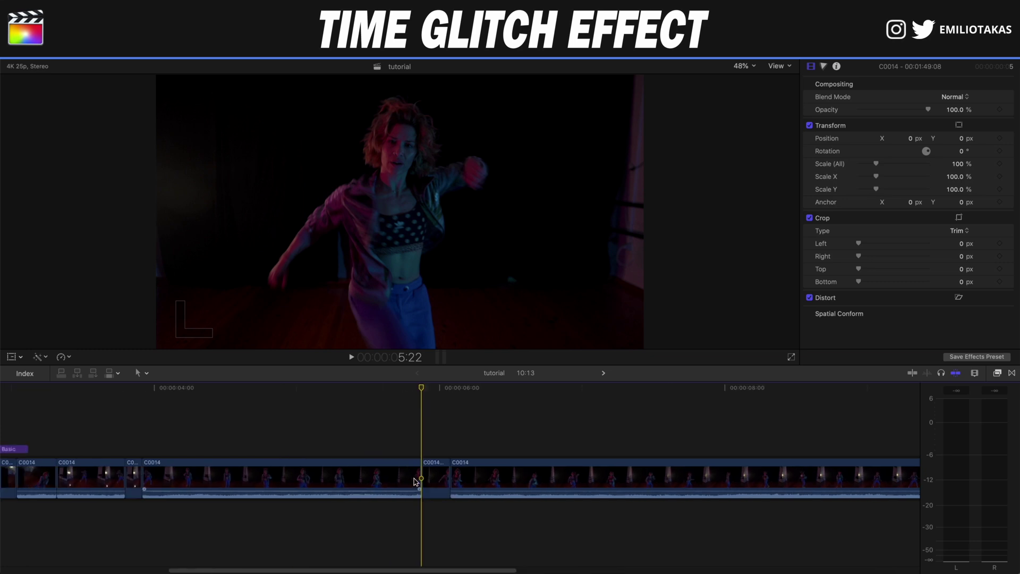
key(t)
drag(413, 477, 419, 477)
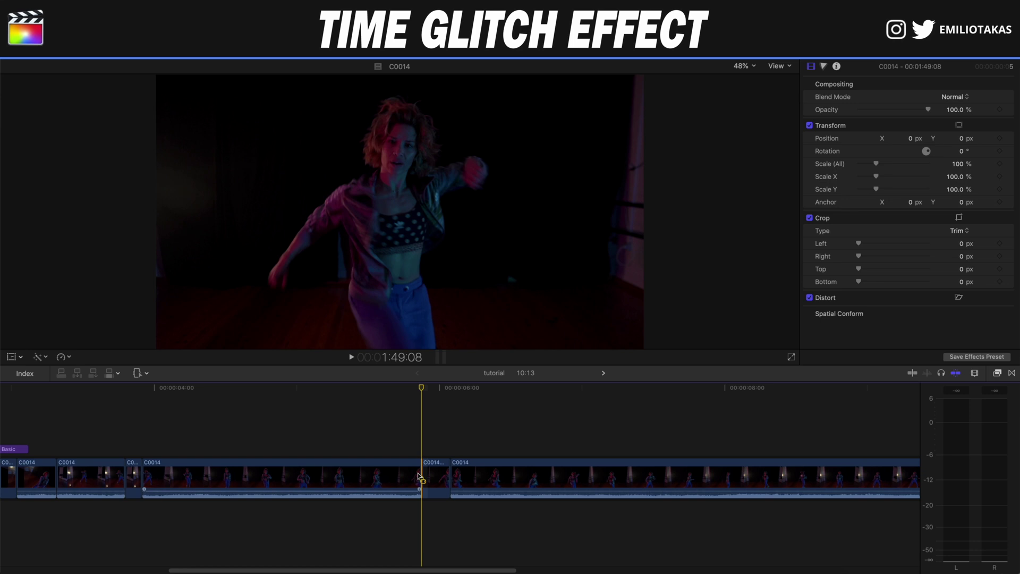
key(super+equal)
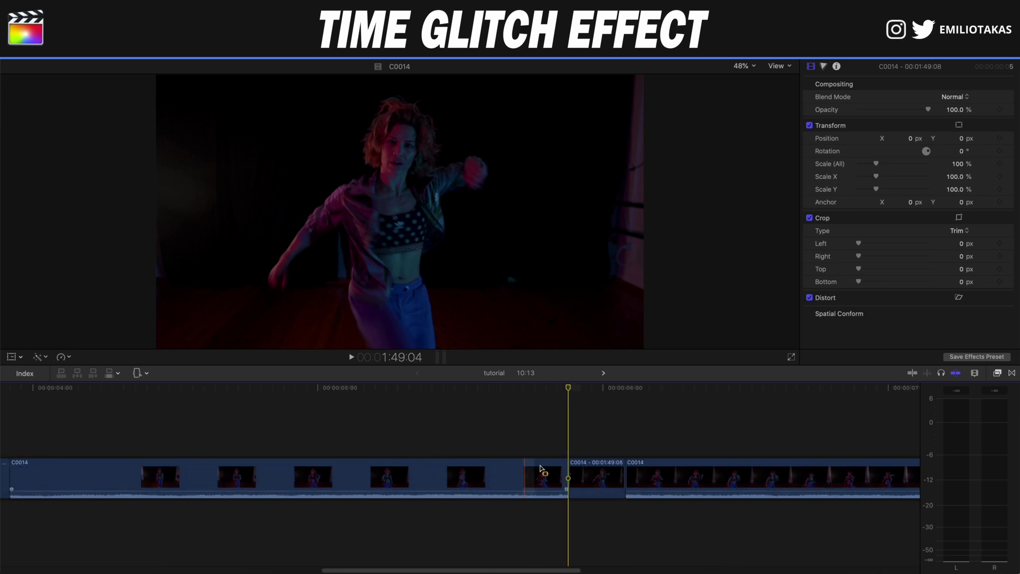
click(570, 470)
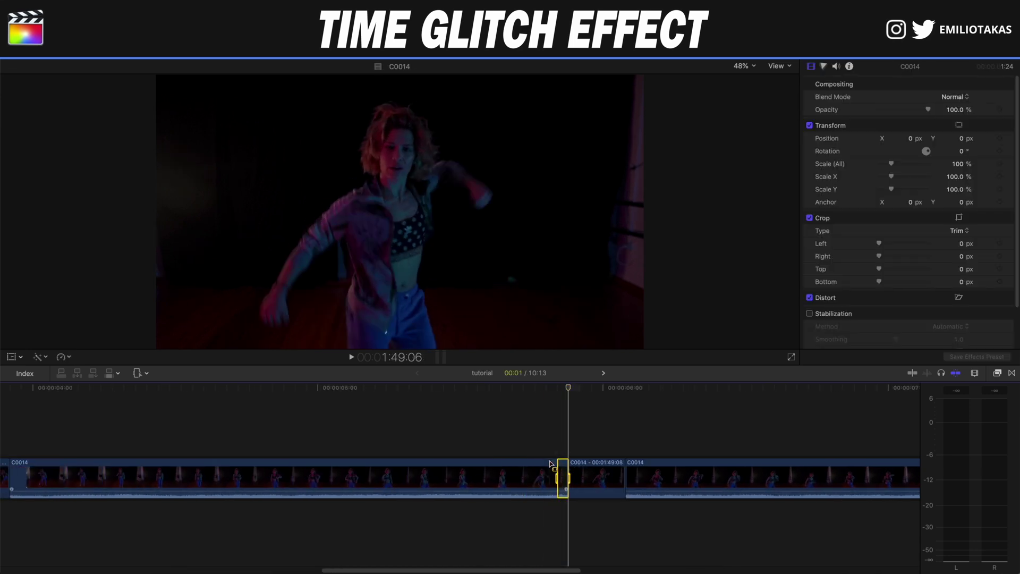
click(64, 357)
- Slow down the clip end and drag the retime handle to lengthen the normal-speed section
mouse_move(75, 366)
click(218, 376)
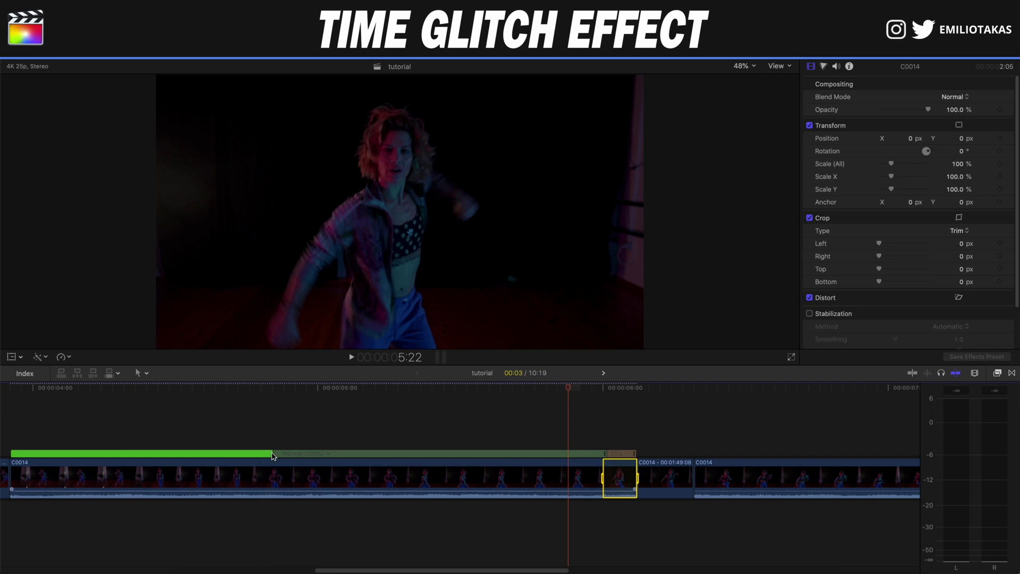
drag(276, 455, 528, 457)
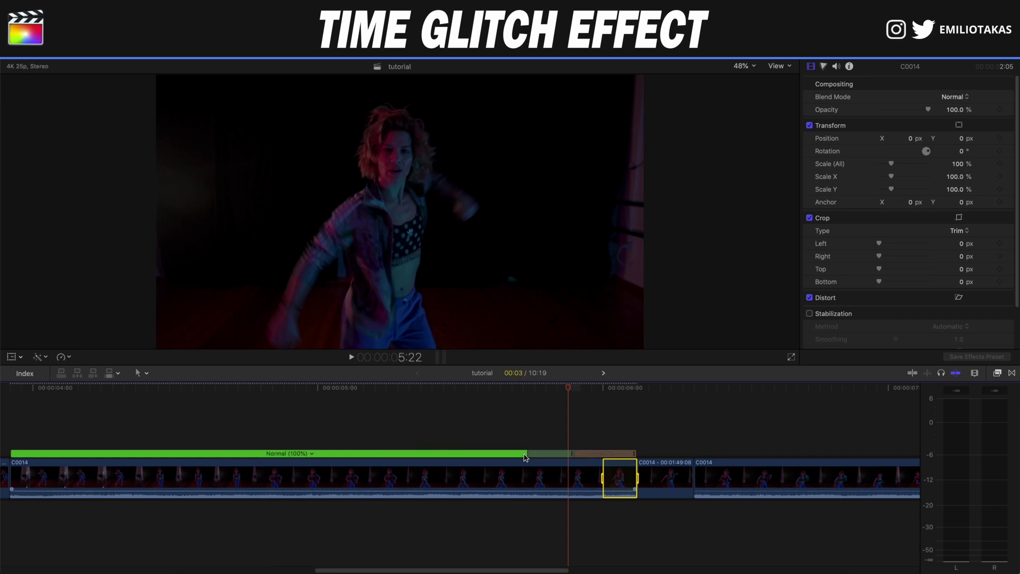
- Set the frames after the freeze to Fast 4x and Option-drag a copy of the Basic adjustment layer over it
scroll(531, 454, right, 5)
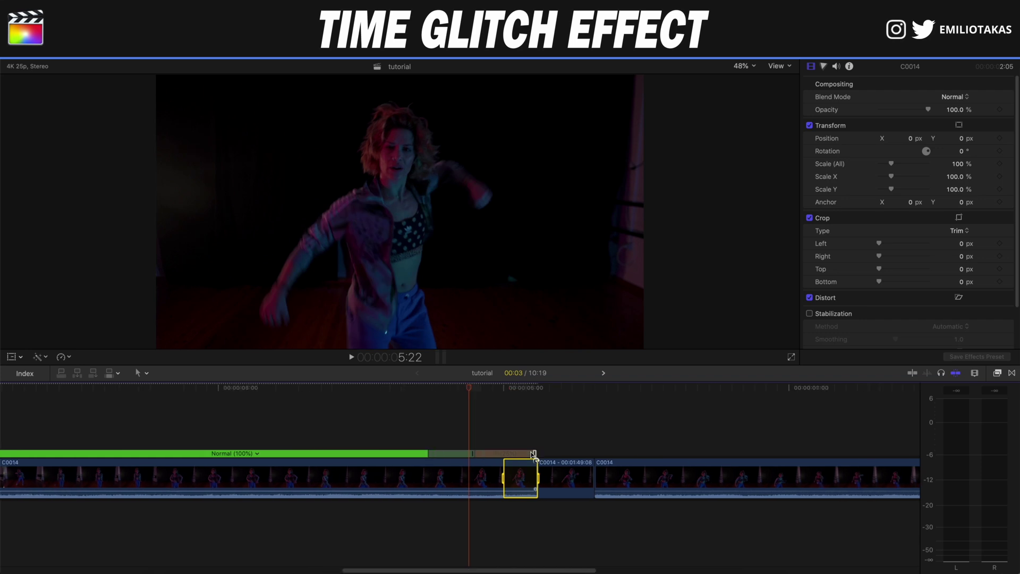
key(t)
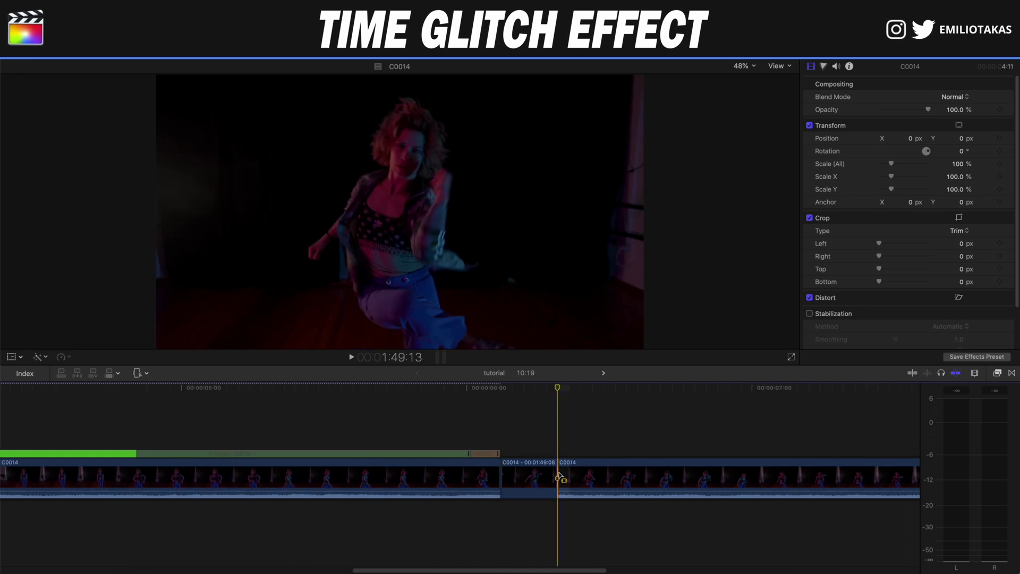
drag(558, 478, 592, 474)
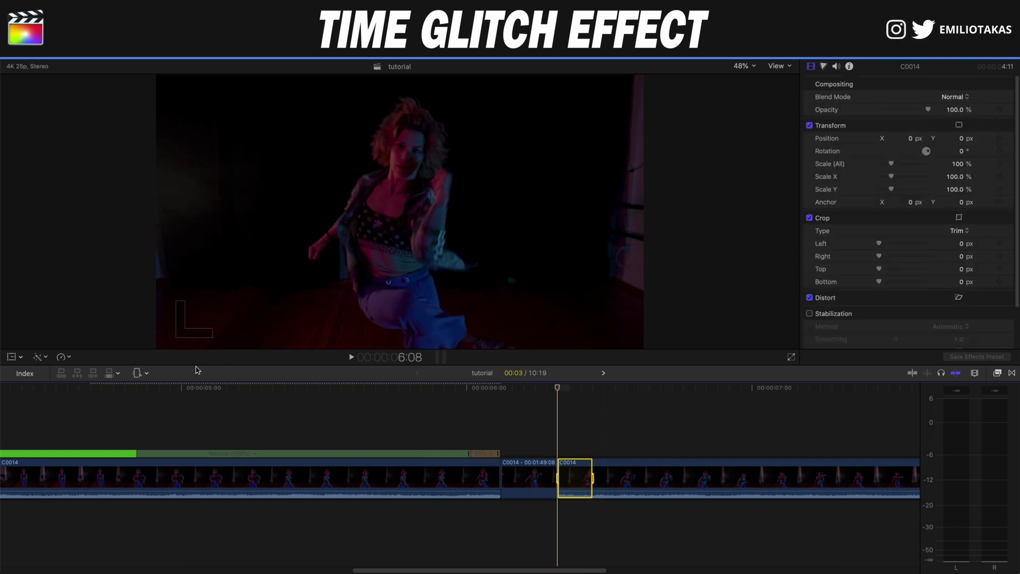
click(68, 356)
mouse_move(99, 377)
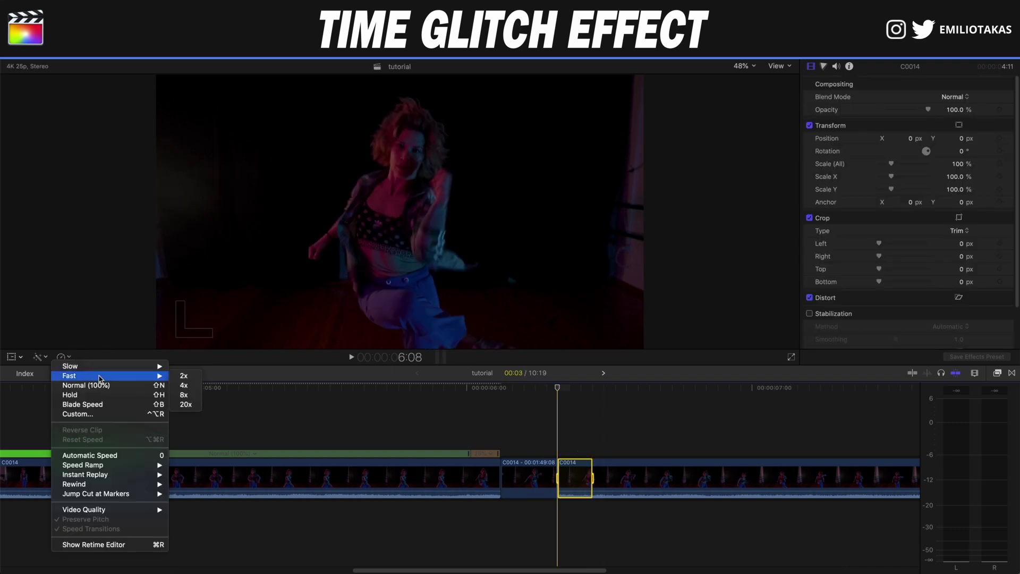
click(184, 375)
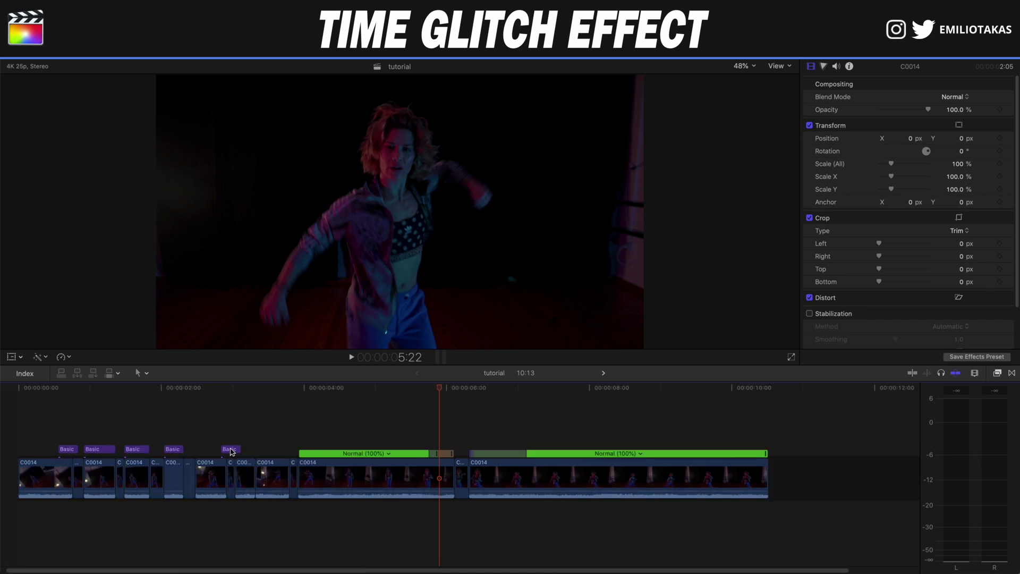
click(230, 449)
drag(230, 449, 484, 441)
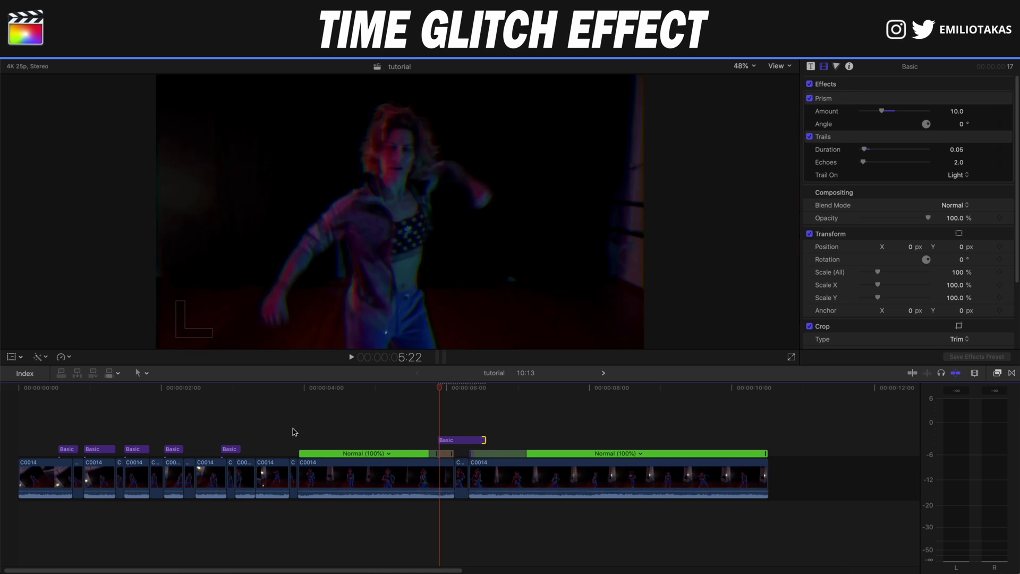
- Play the section, then shorten the freeze-frame clip by trimming its end left
click(416, 429)
key(space)
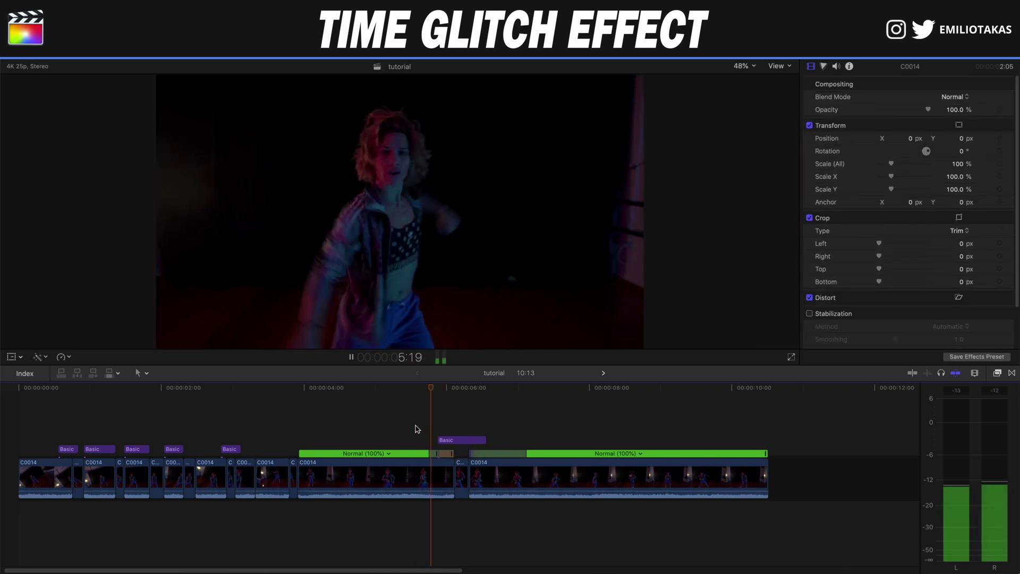
key(space)
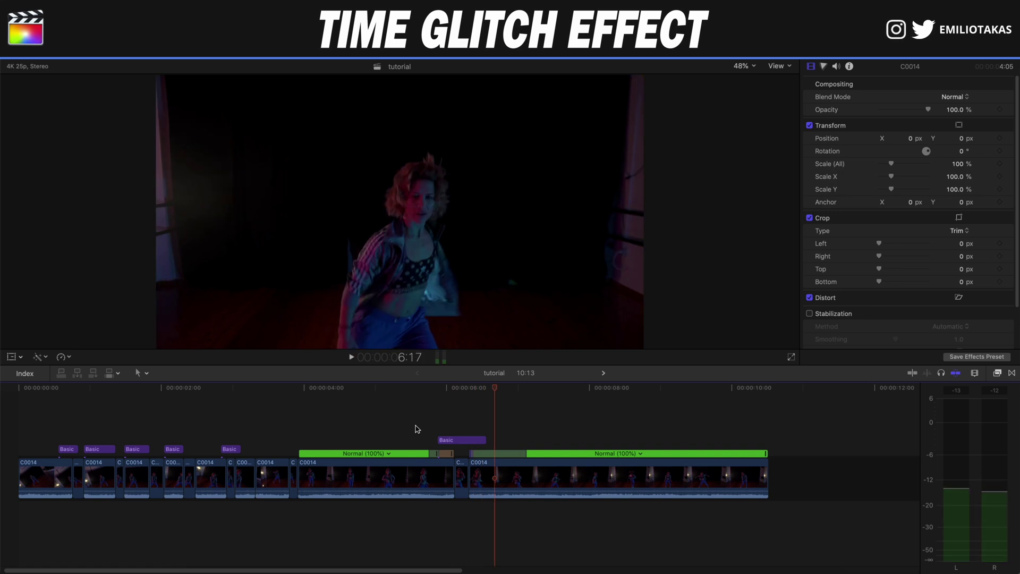
key(super+equal)
click(388, 474)
drag(389, 475, 369, 475)
- Replay the shortened freeze, lengthen it by five frames and play it back again
click(215, 423)
key(space)
key(super+4)
key(space)
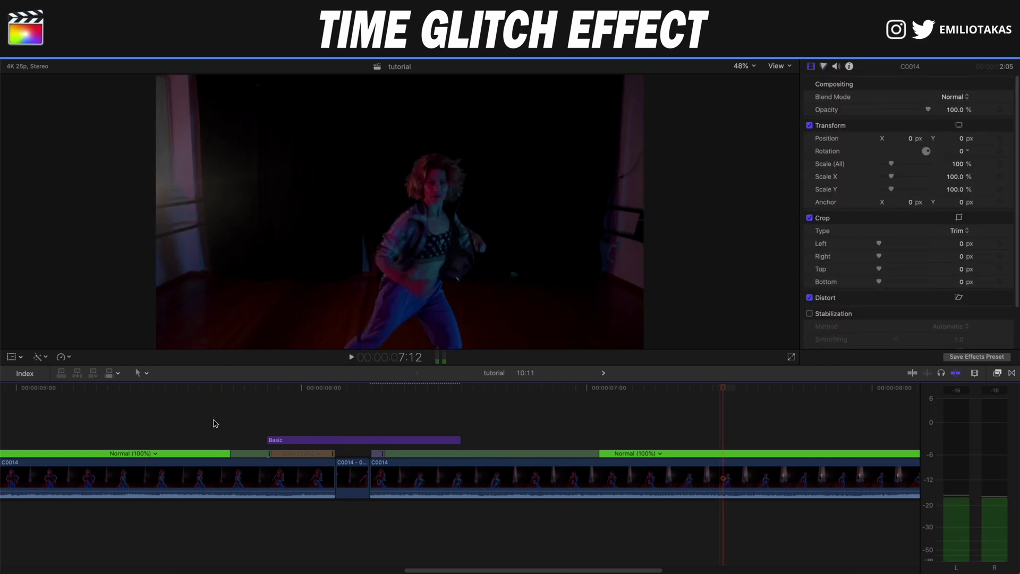
drag(370, 476, 425, 480)
click(267, 424)
key(space)
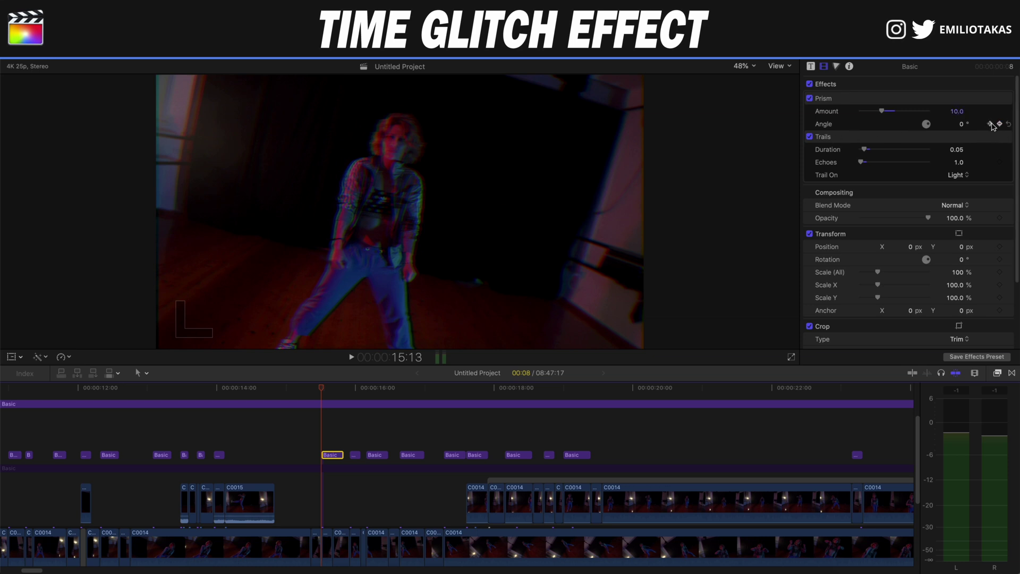
- Select a Basic adjustment layer and add a keyframe on its Prism Angle
click(323, 445)
click(327, 452)
click(999, 124)
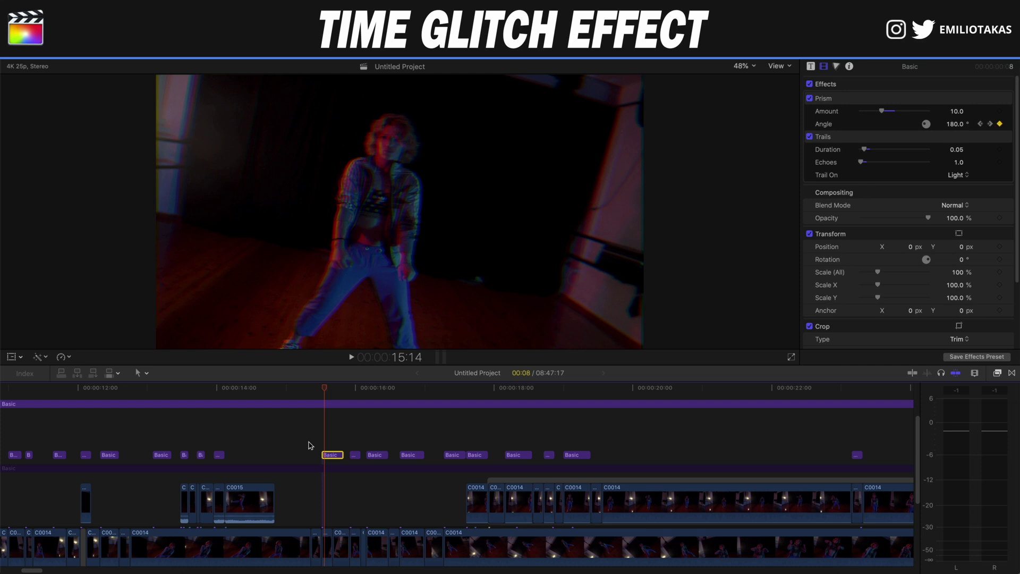
- Check the colour-grade and Prism/Trails layer settings, return to the glitch start and play it back
click(326, 445)
click(330, 455)
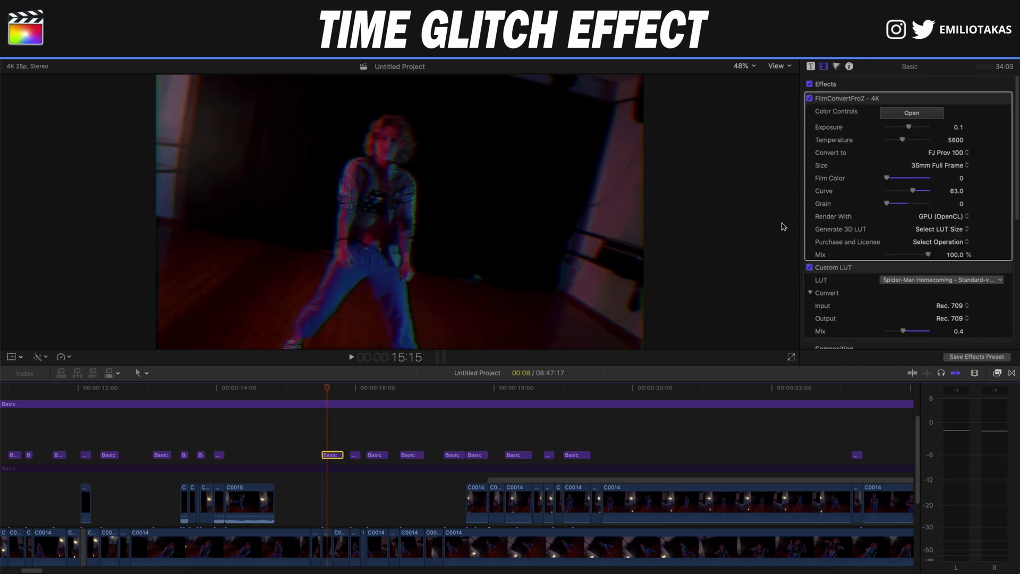
click(327, 444)
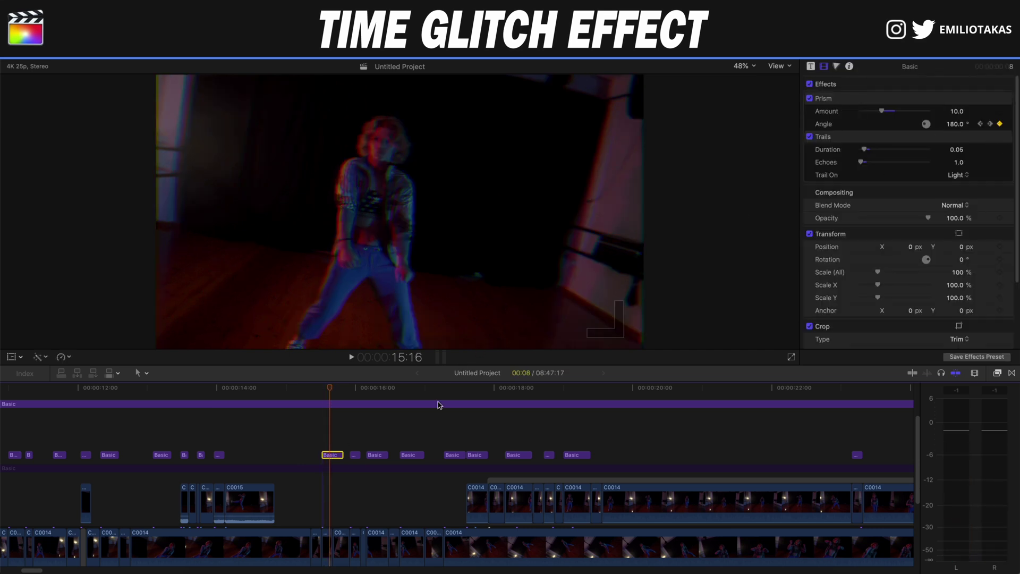
click(343, 446)
click(342, 445)
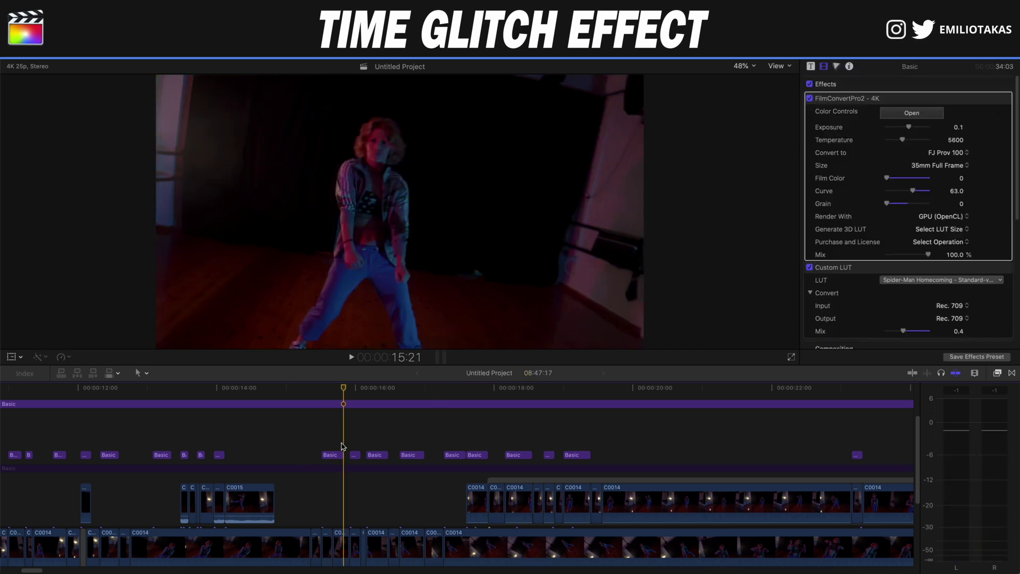
click(322, 444)
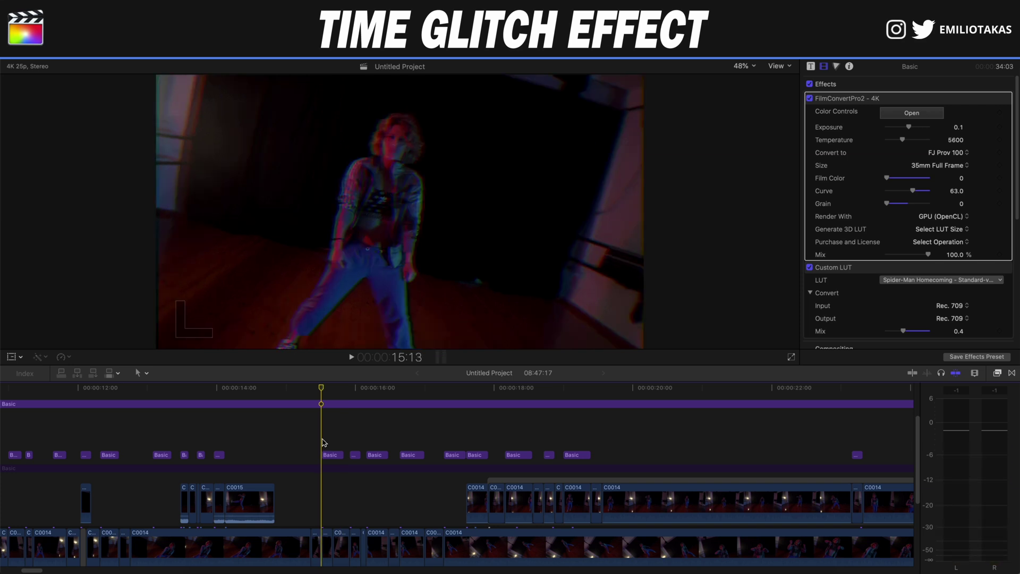
key(space)
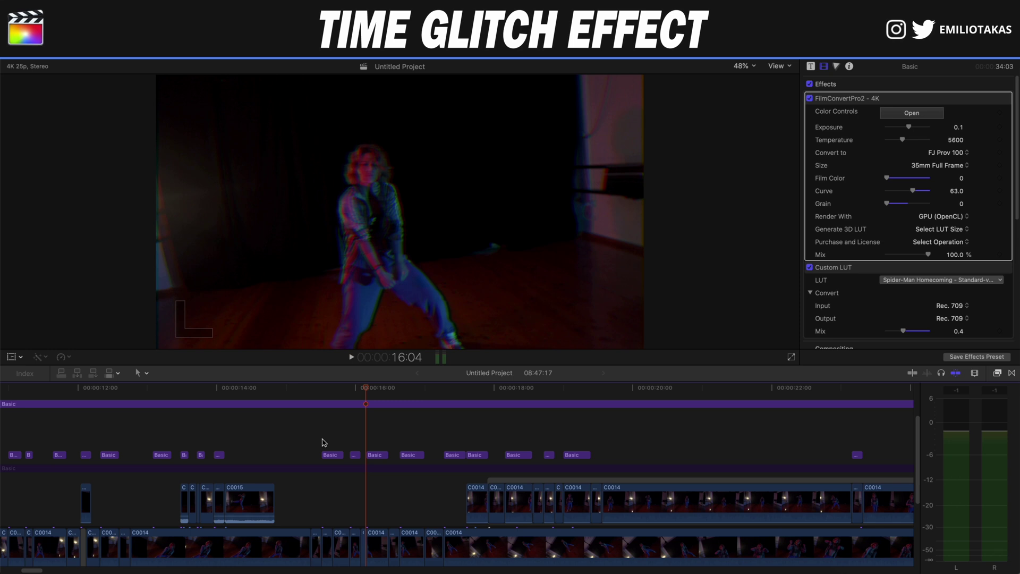